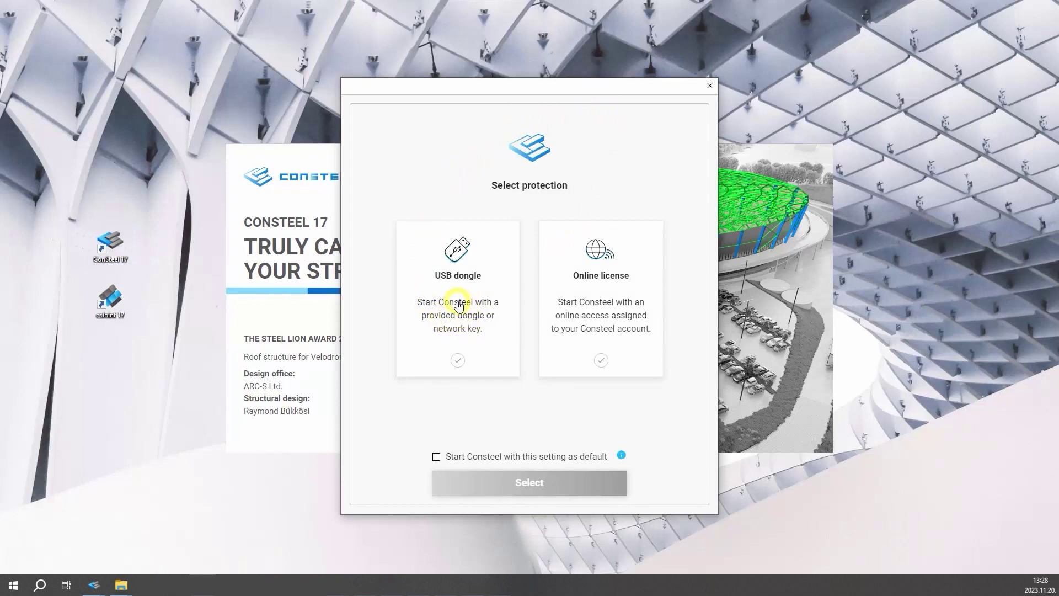
# - Choose Online license protection with the start-as-default option left unticked
pyautogui.click(457, 303)
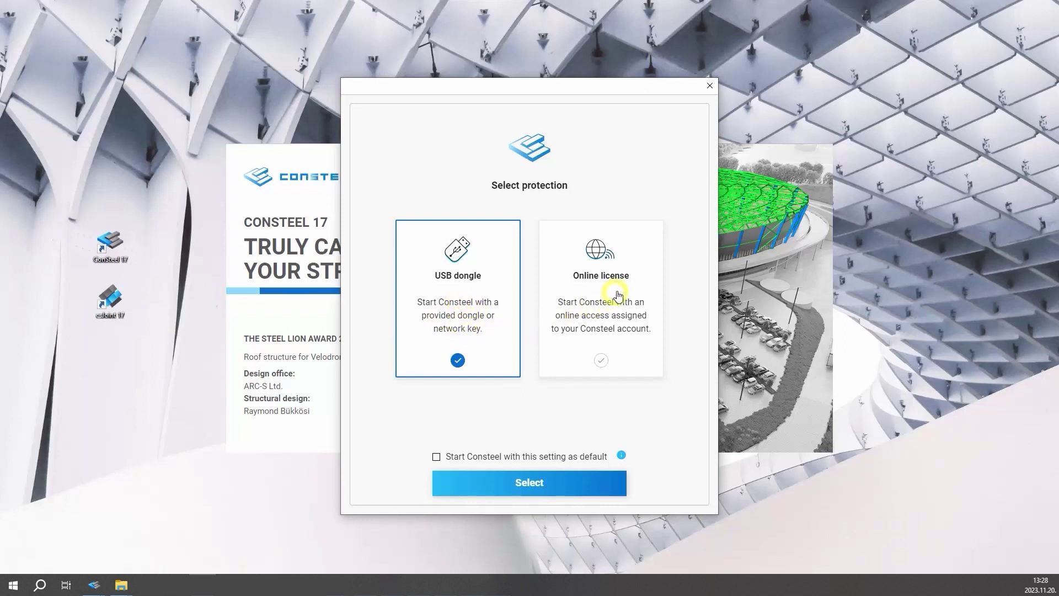
pyautogui.click(618, 288)
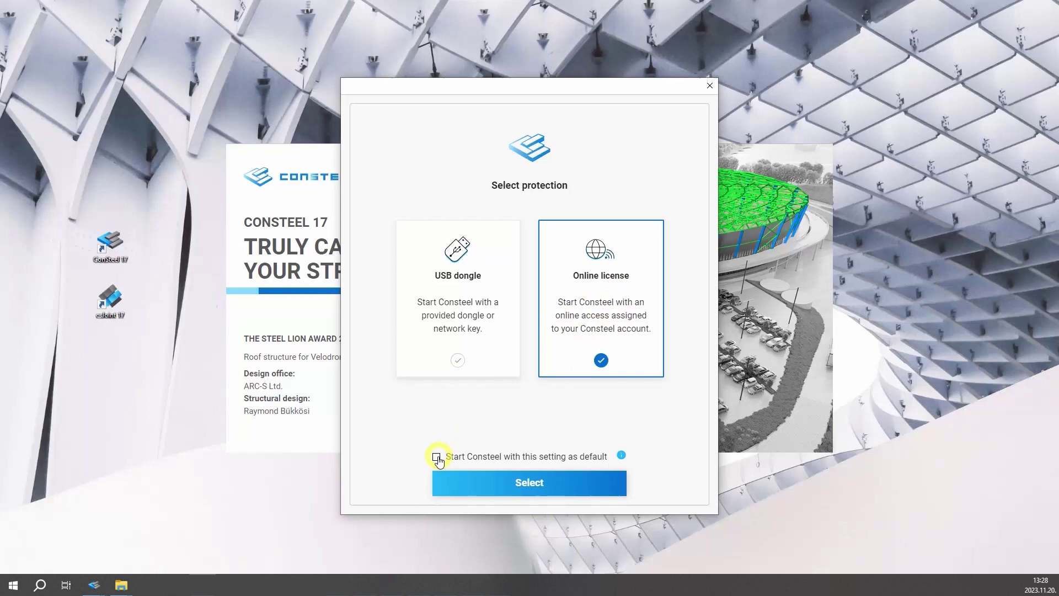
pyautogui.click(436, 457)
pyautogui.click(436, 457)
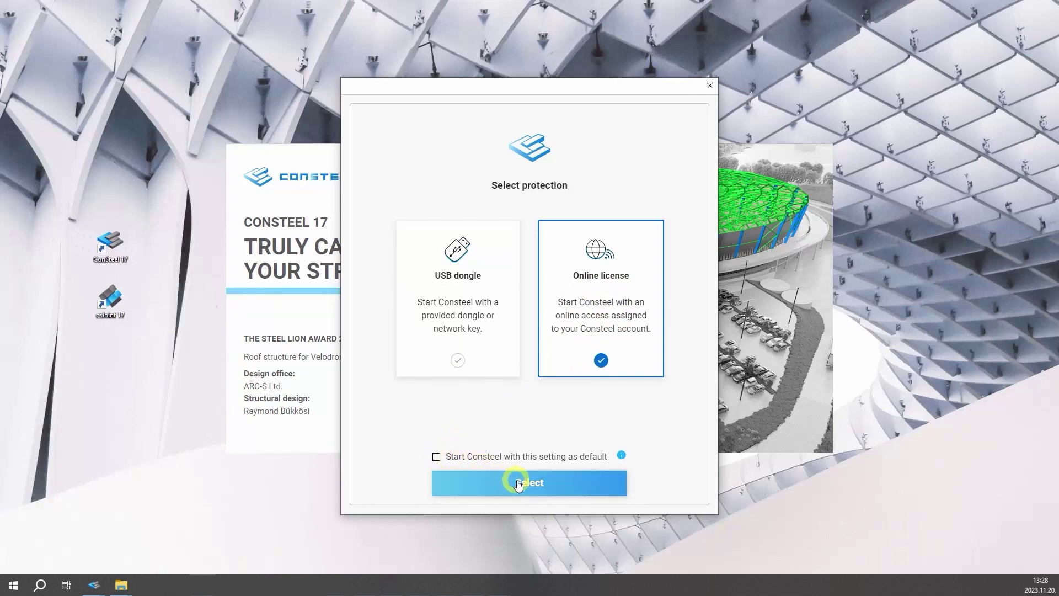
# - Confirm online licensing and sign in with the account e-mail and password
pyautogui.click(523, 483)
pyautogui.write('johndoe@email.com')
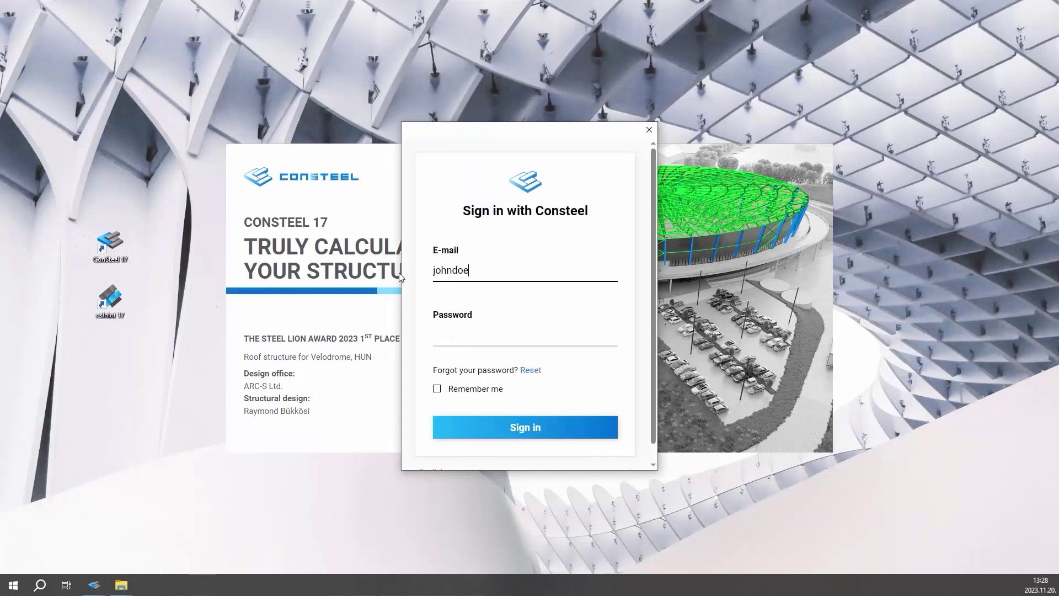
pyautogui.press('Tab')
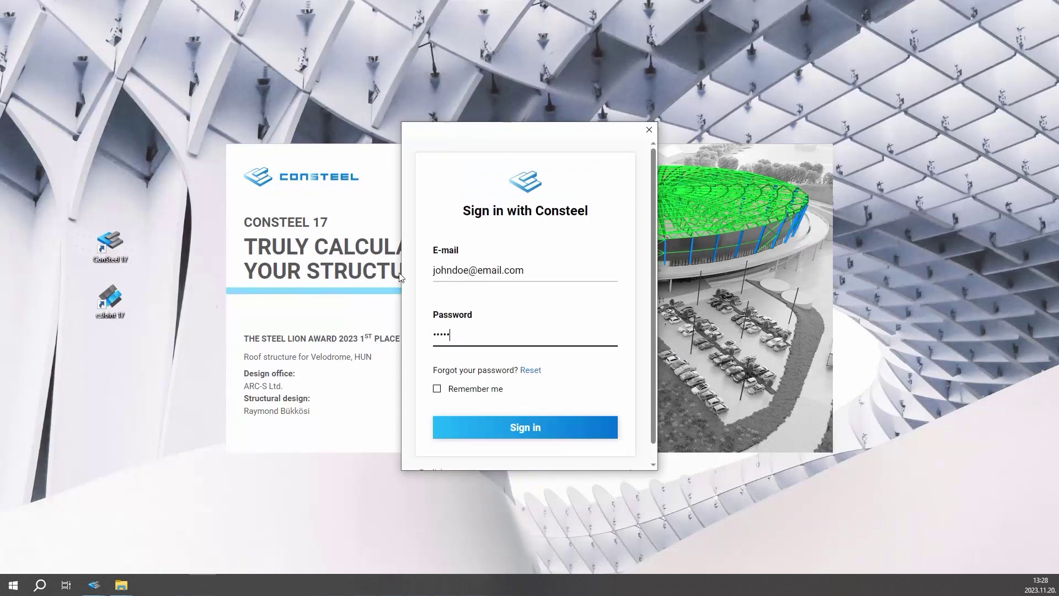
pyautogui.click(489, 422)
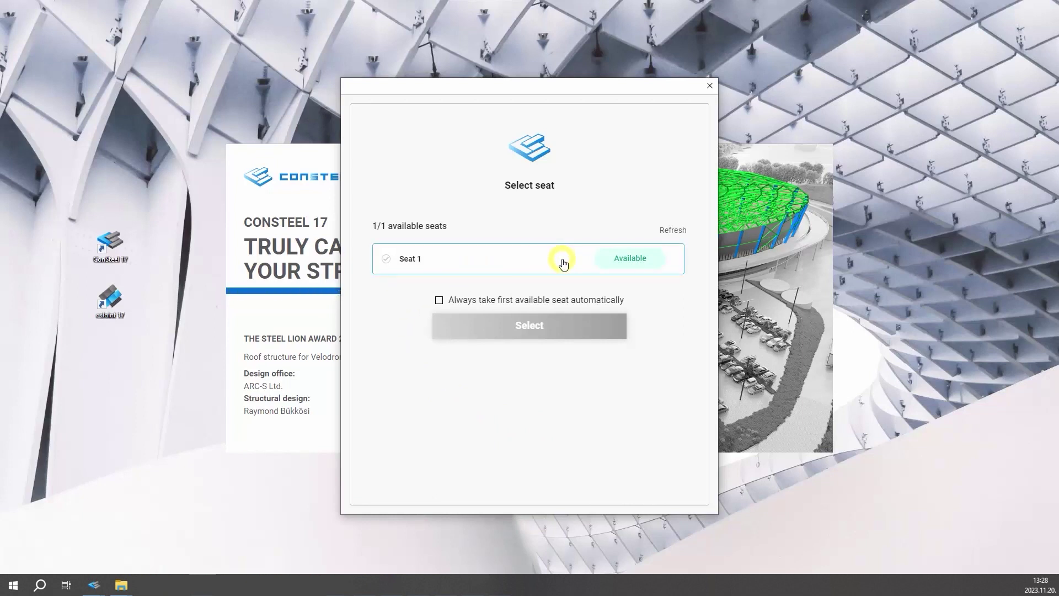
# - Claim Seat 1 with automatic seat selection left off, and start ConSteel
pyautogui.click(471, 259)
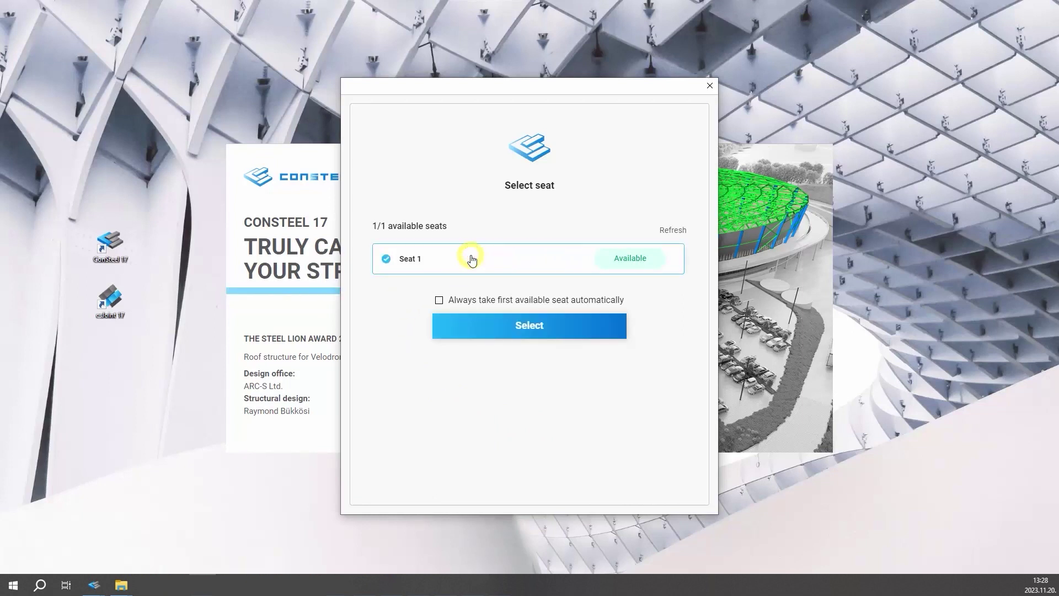
pyautogui.click(440, 302)
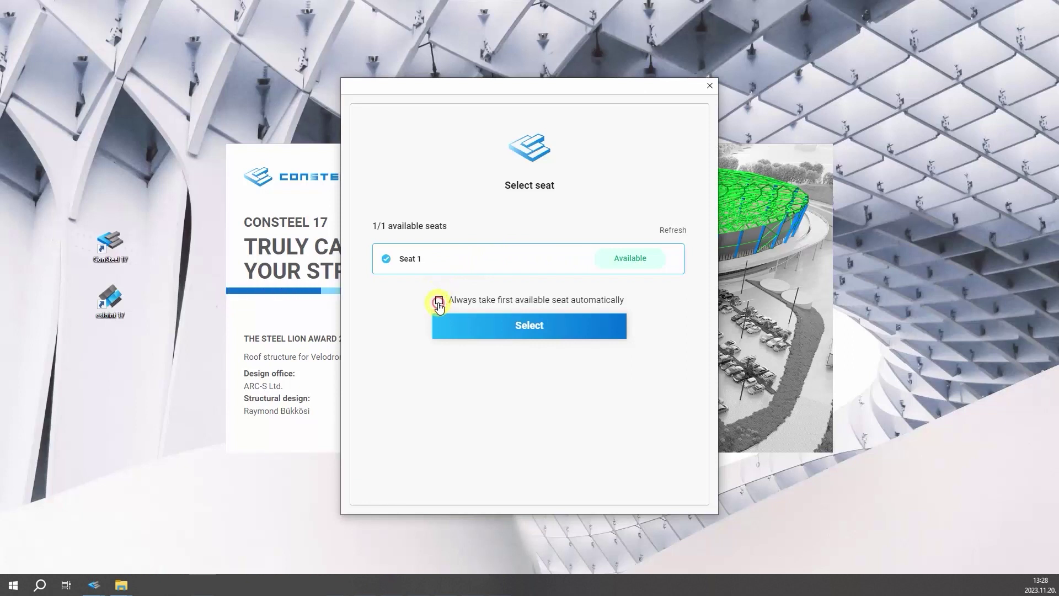
pyautogui.click(440, 303)
pyautogui.click(529, 330)
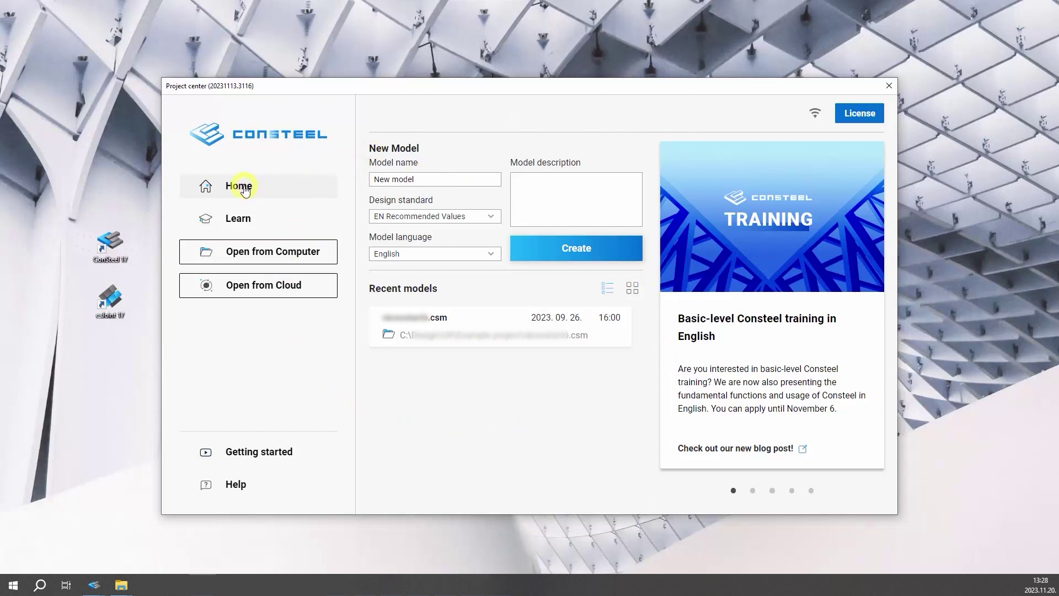
pyautogui.click(493, 216)
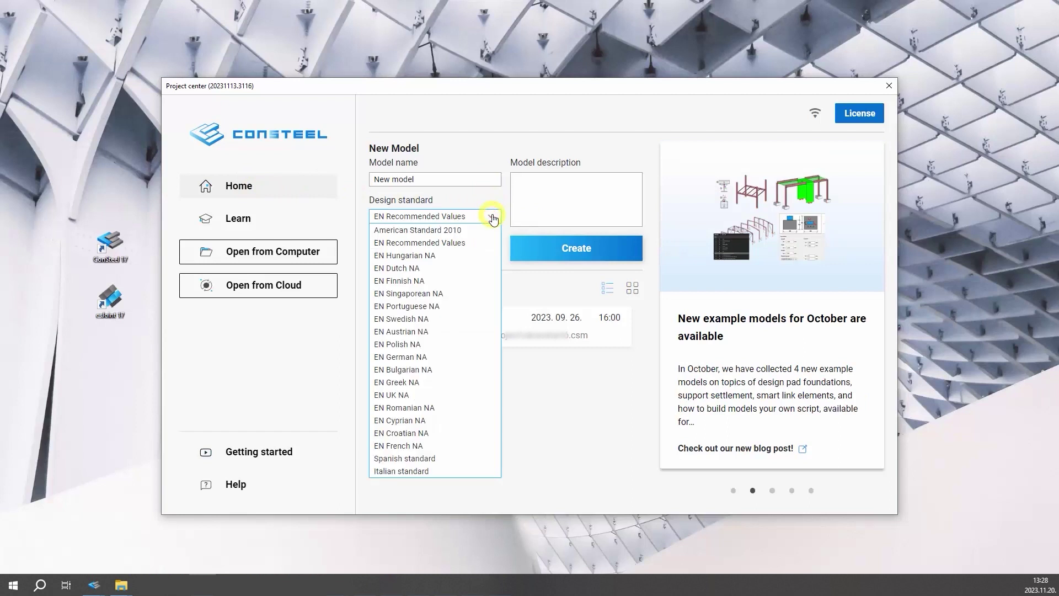
pyautogui.click(492, 217)
pyautogui.click(492, 253)
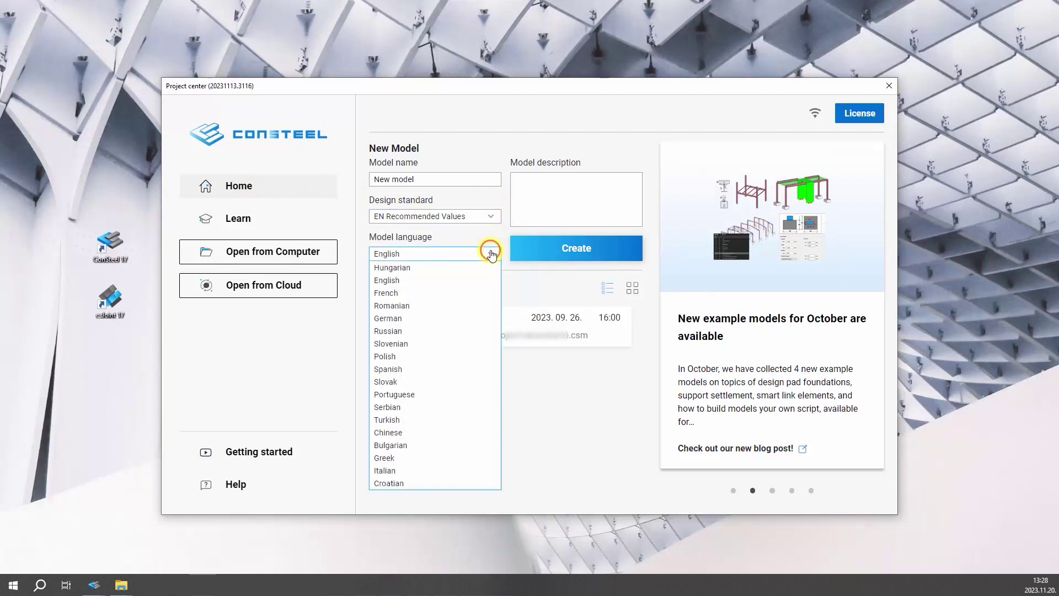
pyautogui.click(493, 254)
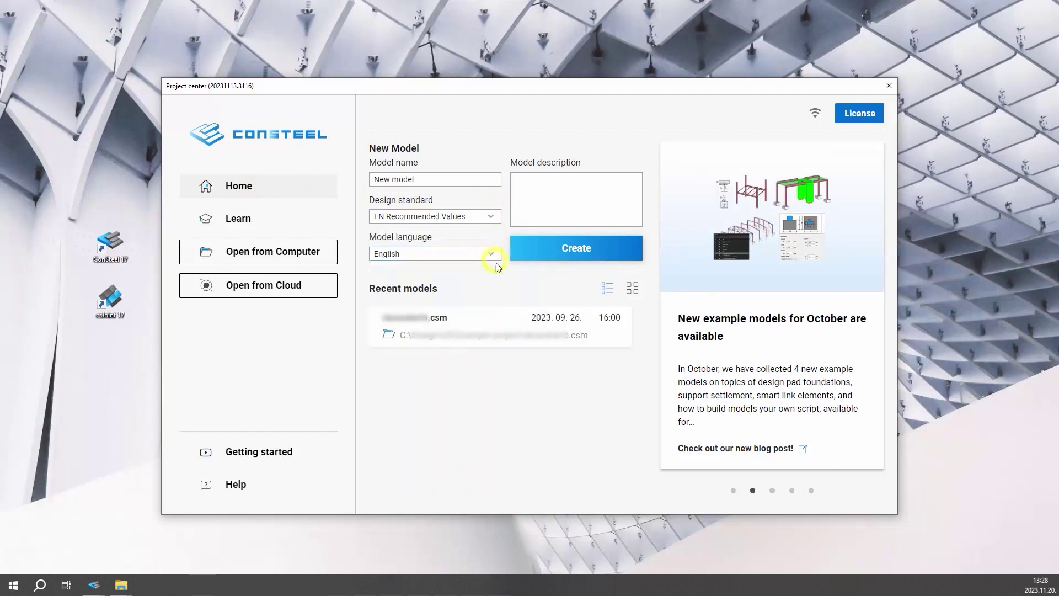
pyautogui.click(631, 290)
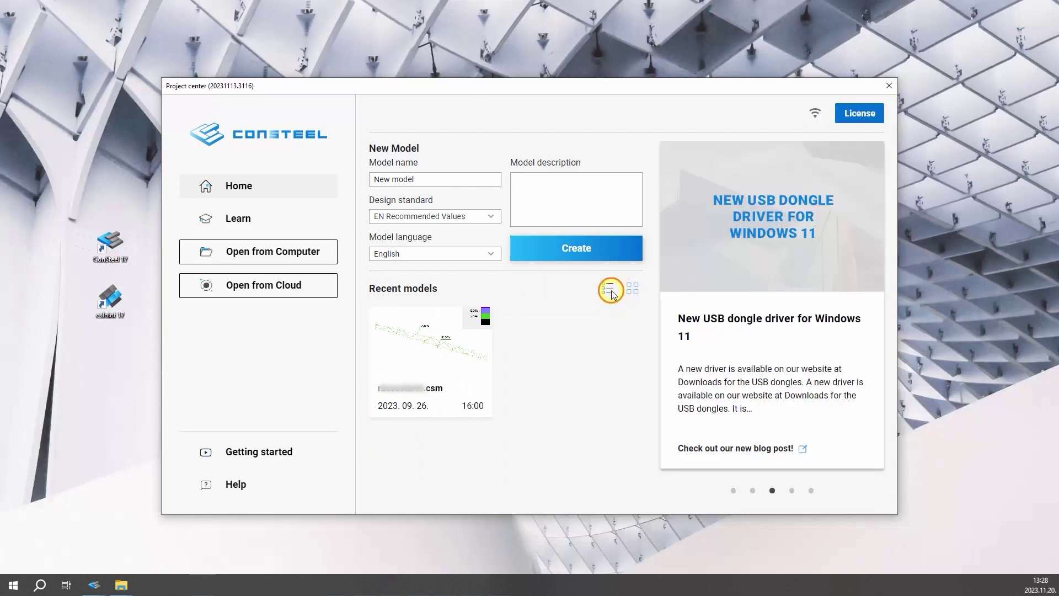
pyautogui.click(609, 289)
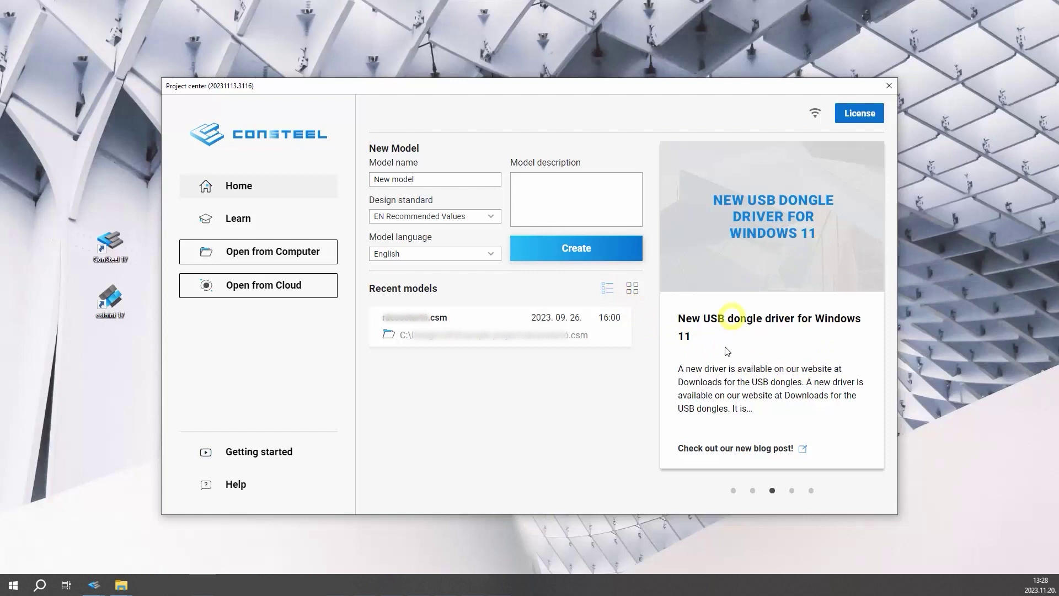
pyautogui.click(732, 492)
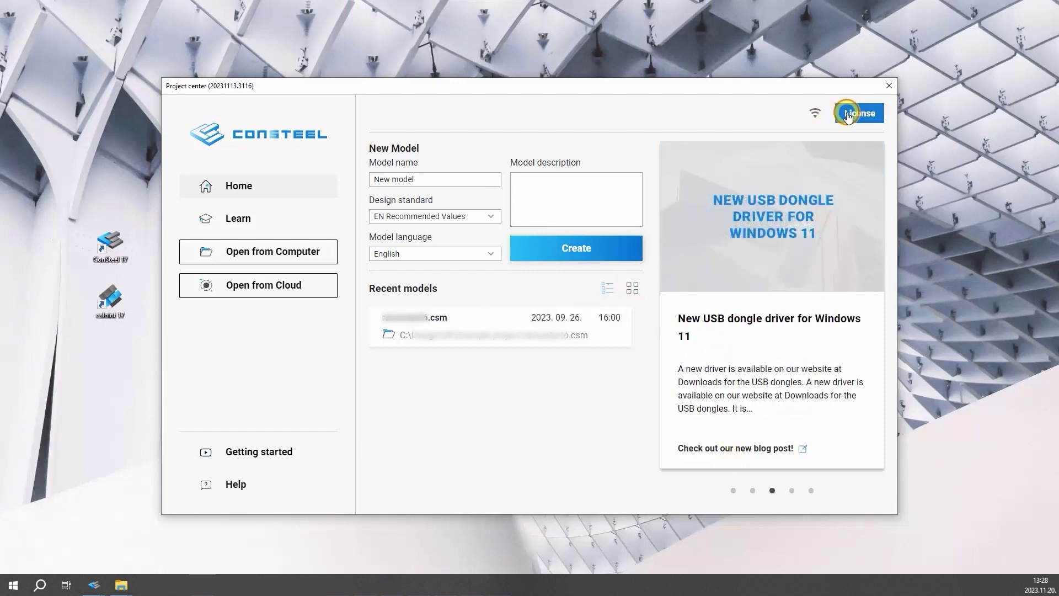
pyautogui.click(848, 115)
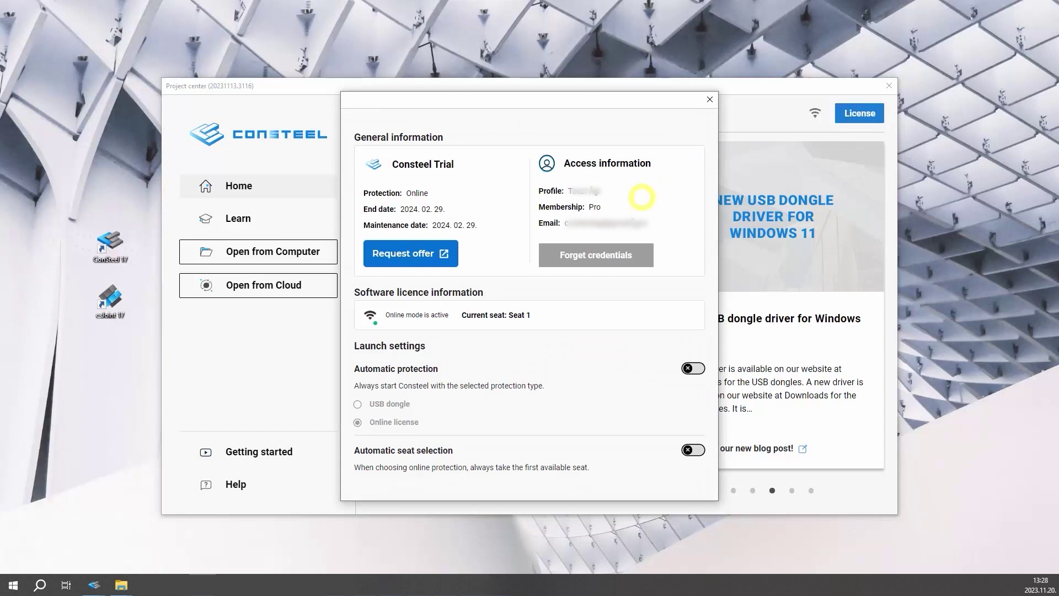
pyautogui.click(708, 100)
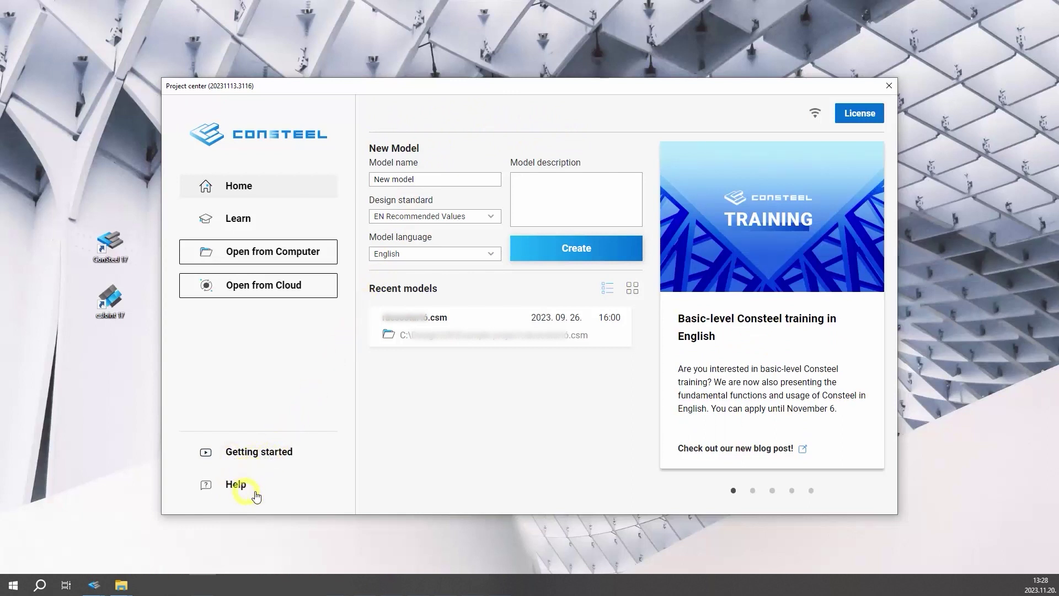
# - Browse the Learn materials, then bring up Steelspace Cloud Open showing My models
pyautogui.click(266, 222)
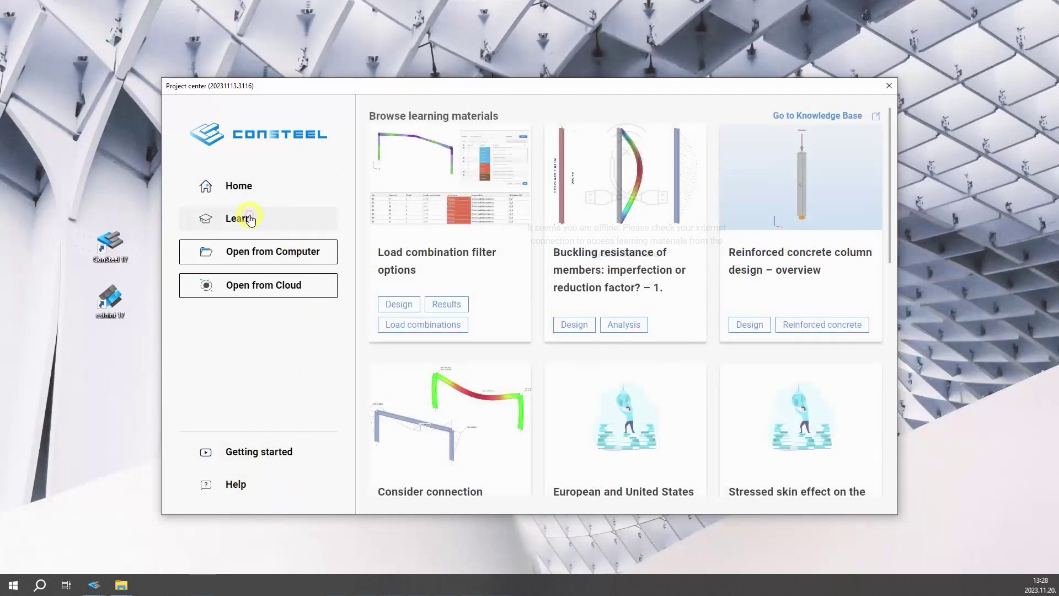
pyautogui.scroll(-3, 583, 257)
pyautogui.scroll(-3, 583, 256)
pyautogui.scroll(6, 579, 260)
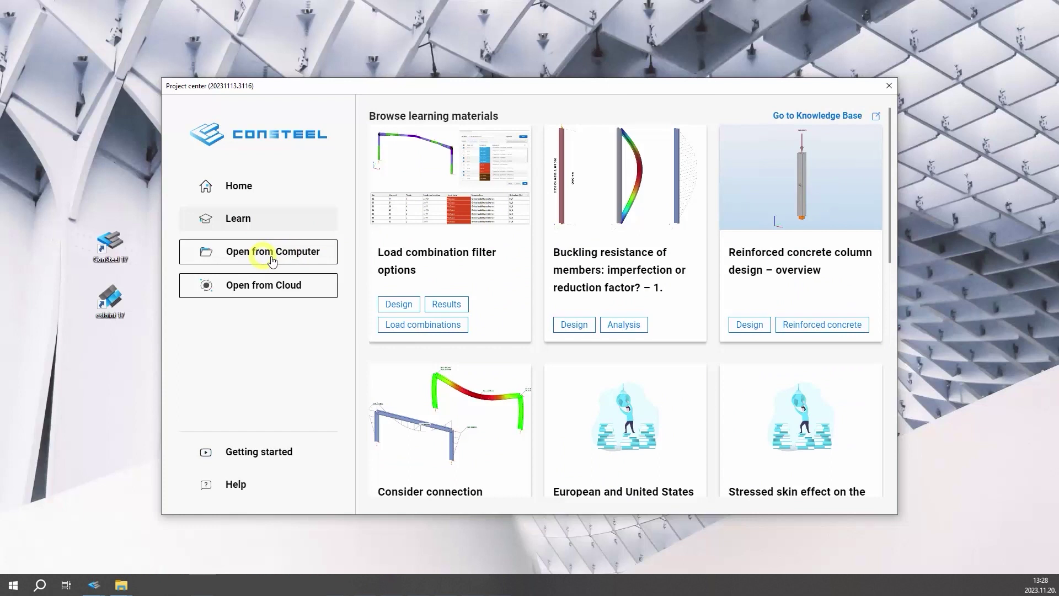
pyautogui.click(262, 291)
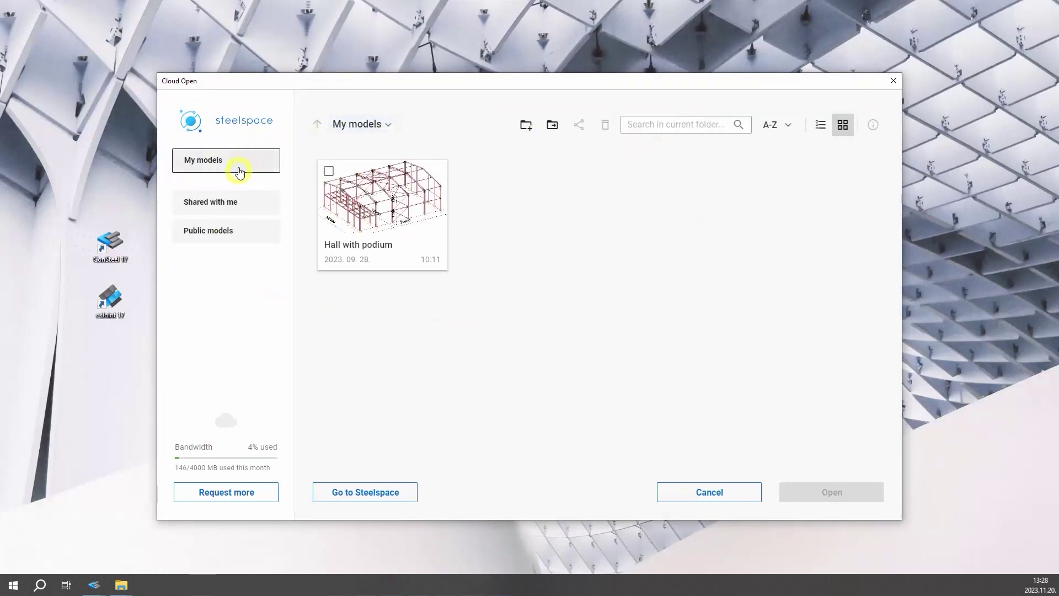
# - Browse the Shared with me, Public and My models folders, trying list and card layouts
pyautogui.click(232, 204)
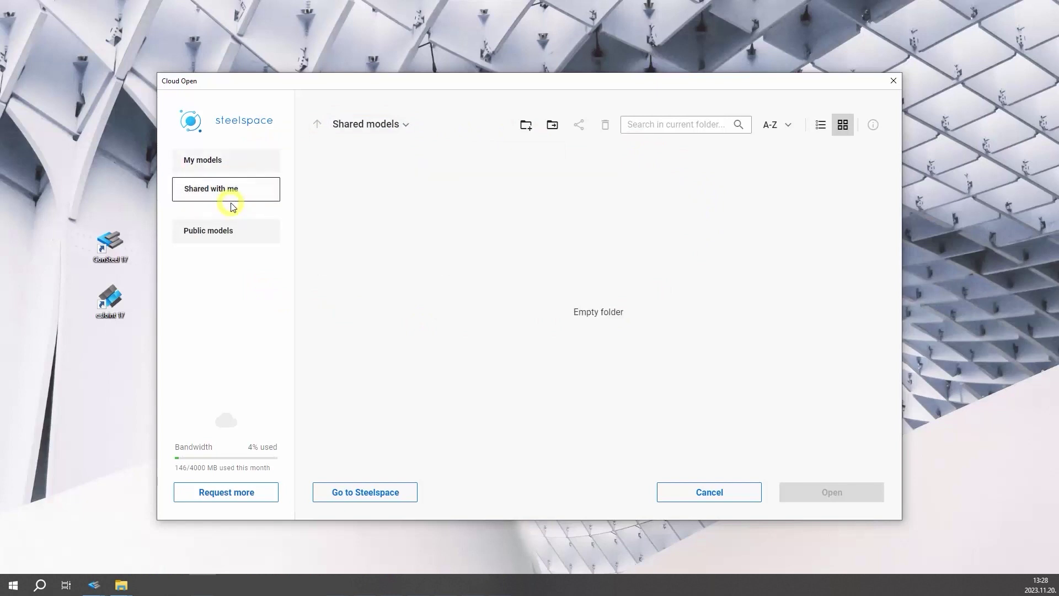
pyautogui.click(235, 233)
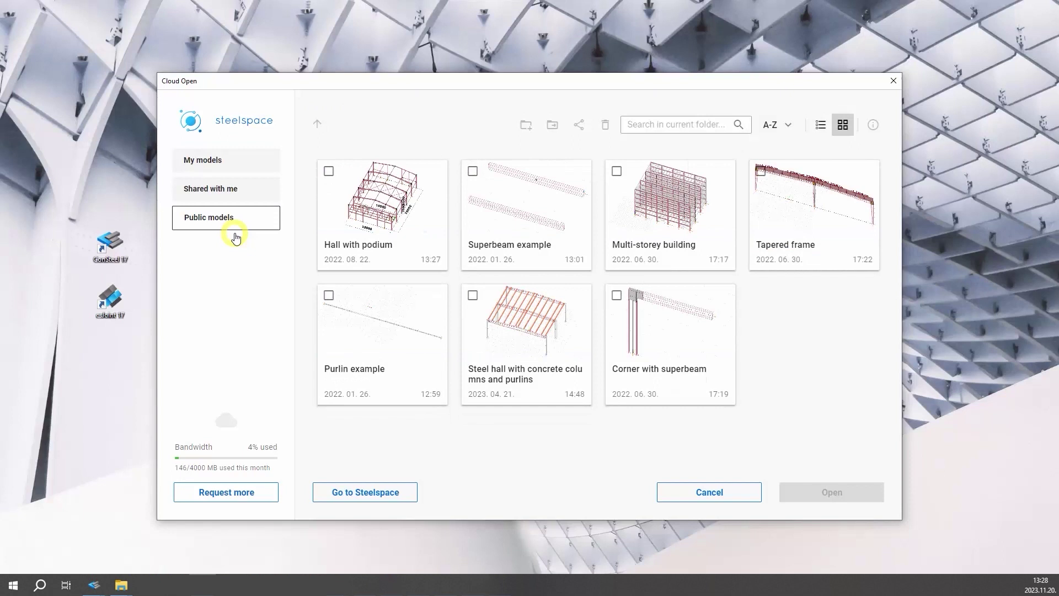
pyautogui.click(231, 167)
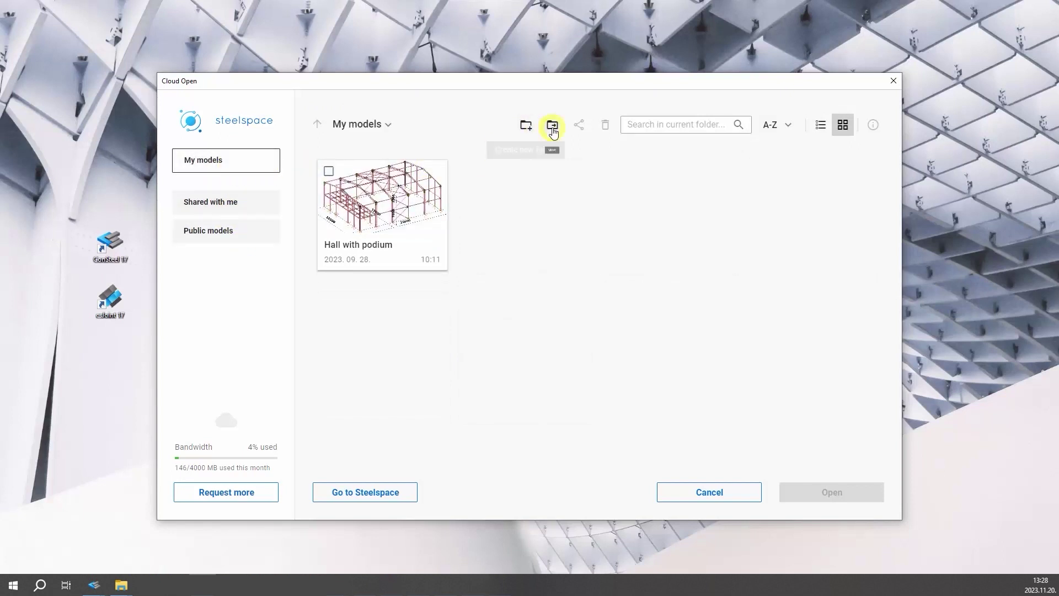
pyautogui.click(821, 126)
pyautogui.click(841, 127)
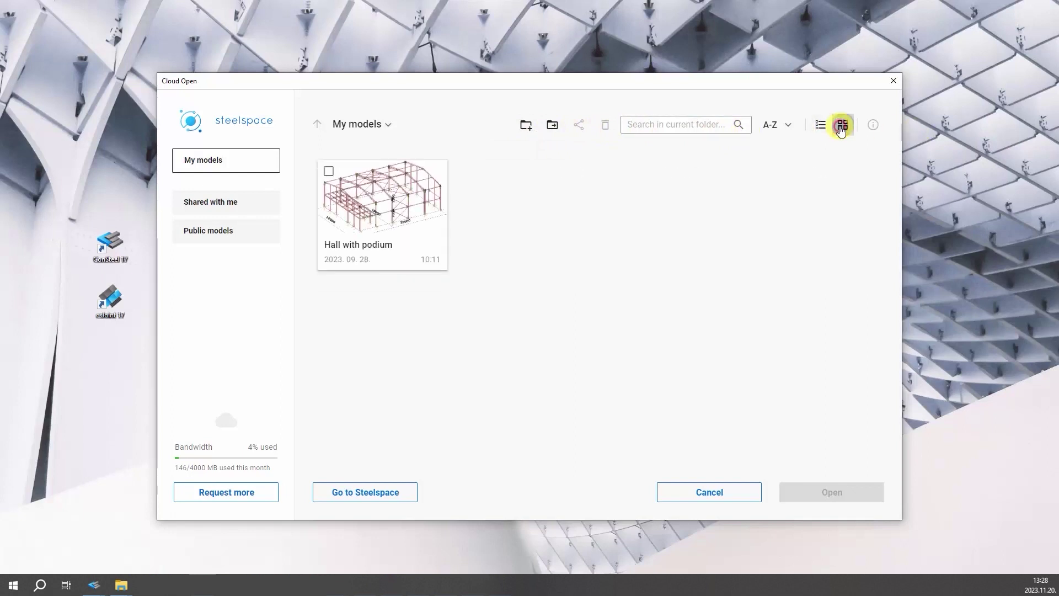
# - Review Hall with podium's details and version history, then select it under Public models
pyautogui.click(329, 171)
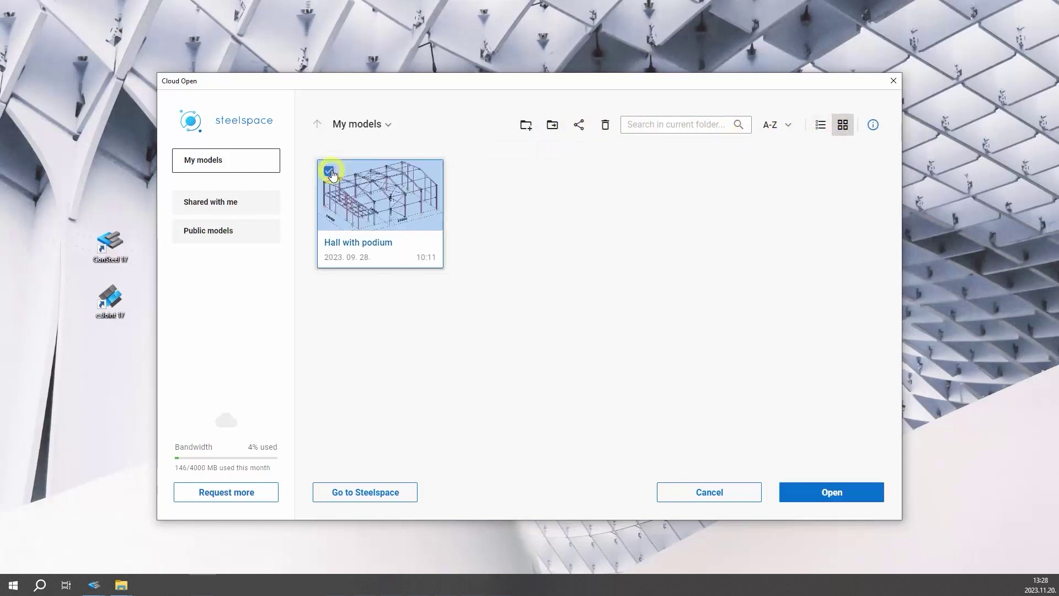
pyautogui.click(873, 125)
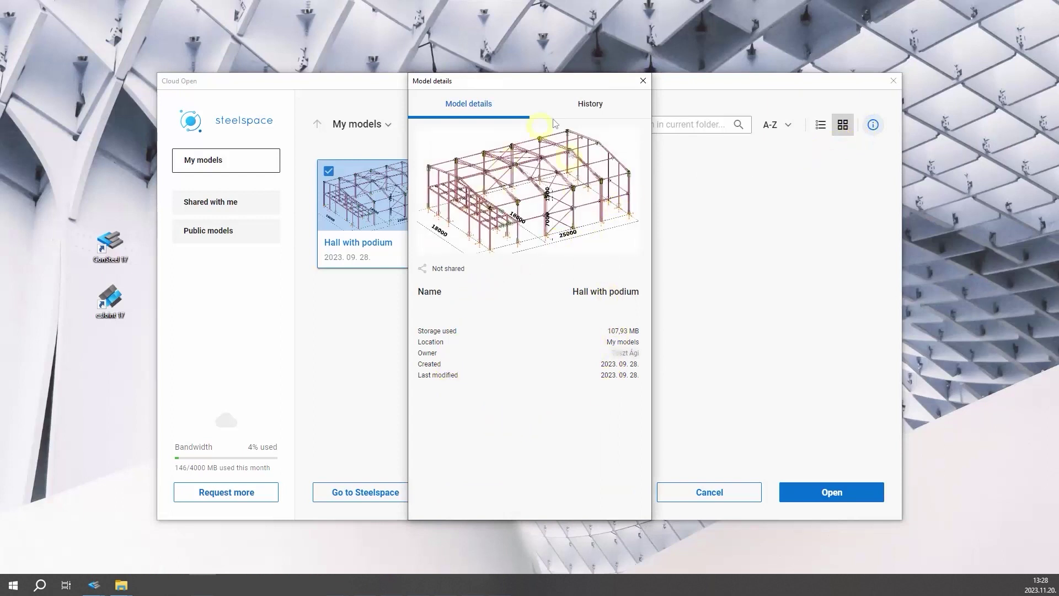
pyautogui.click(569, 113)
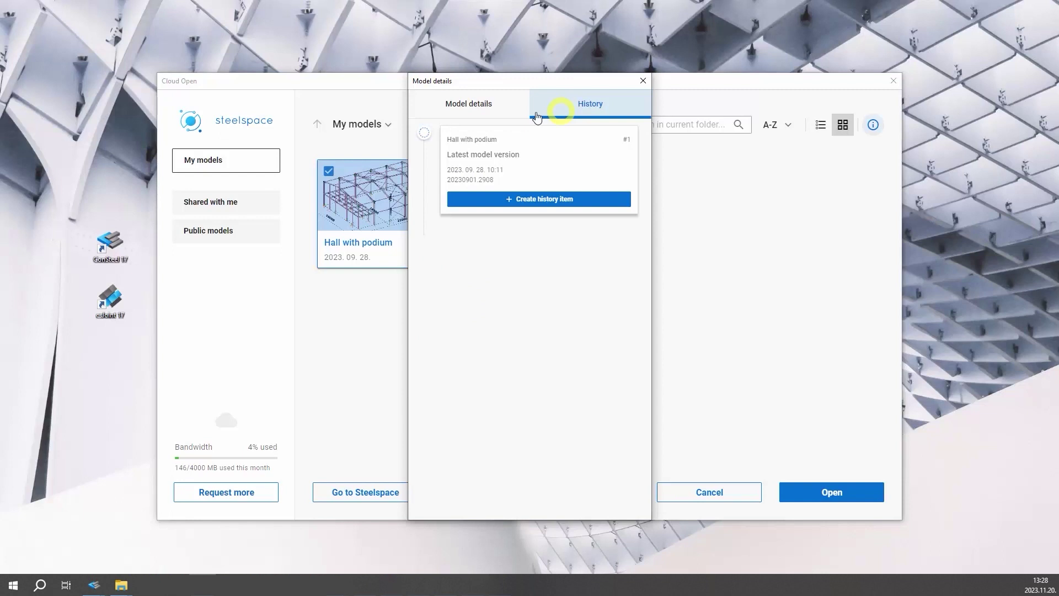
pyautogui.click(486, 110)
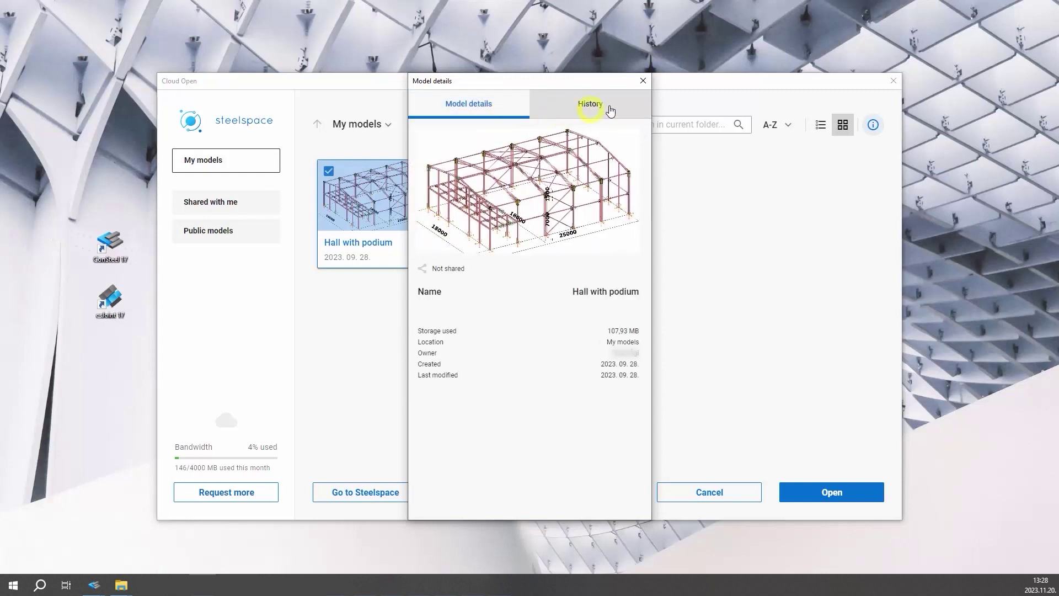
pyautogui.click(641, 83)
pyautogui.click(244, 231)
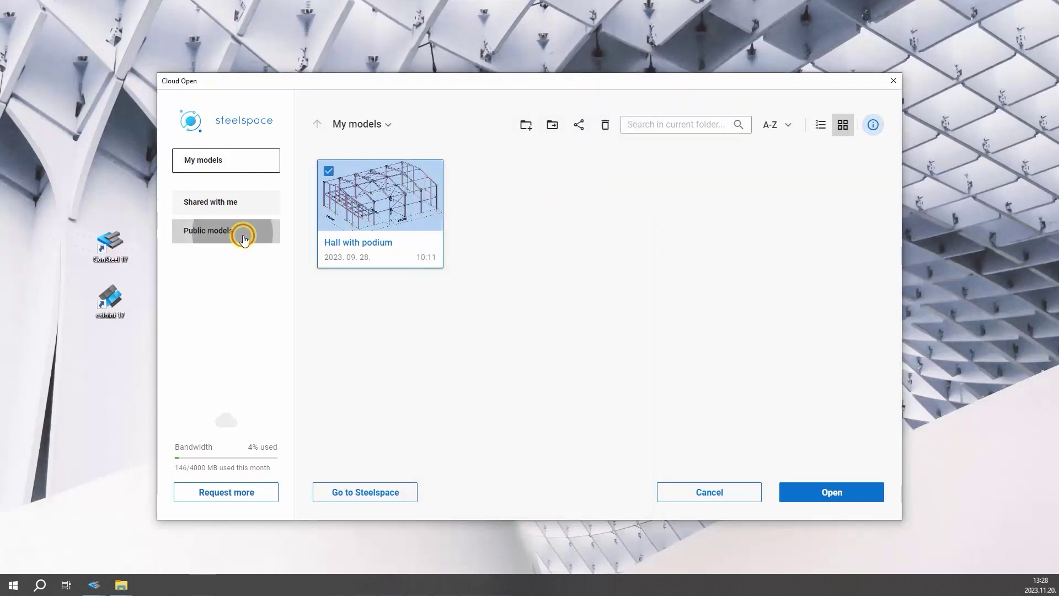
pyautogui.click(330, 174)
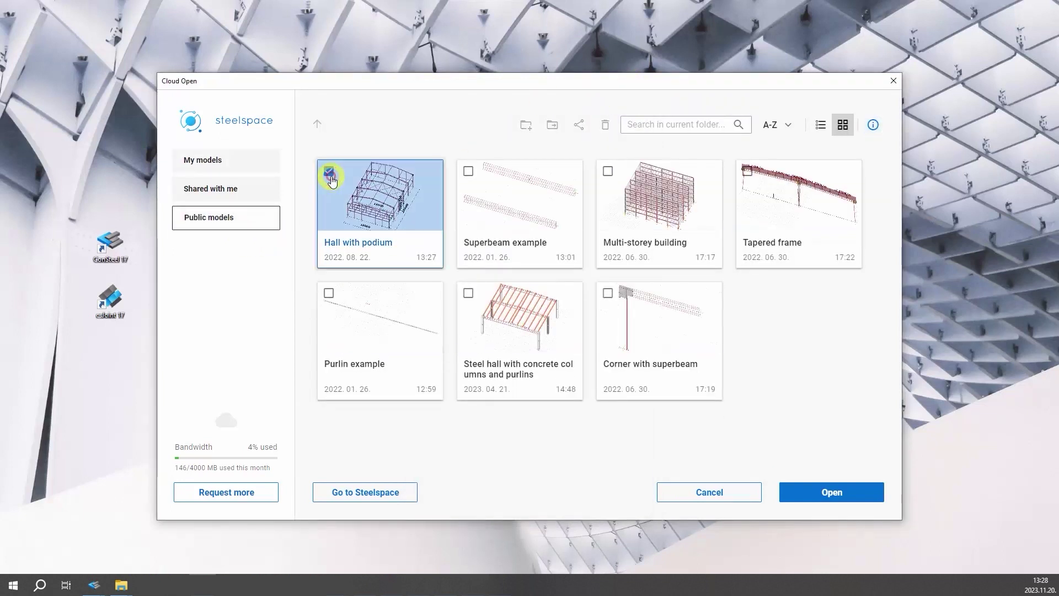
pyautogui.click(808, 493)
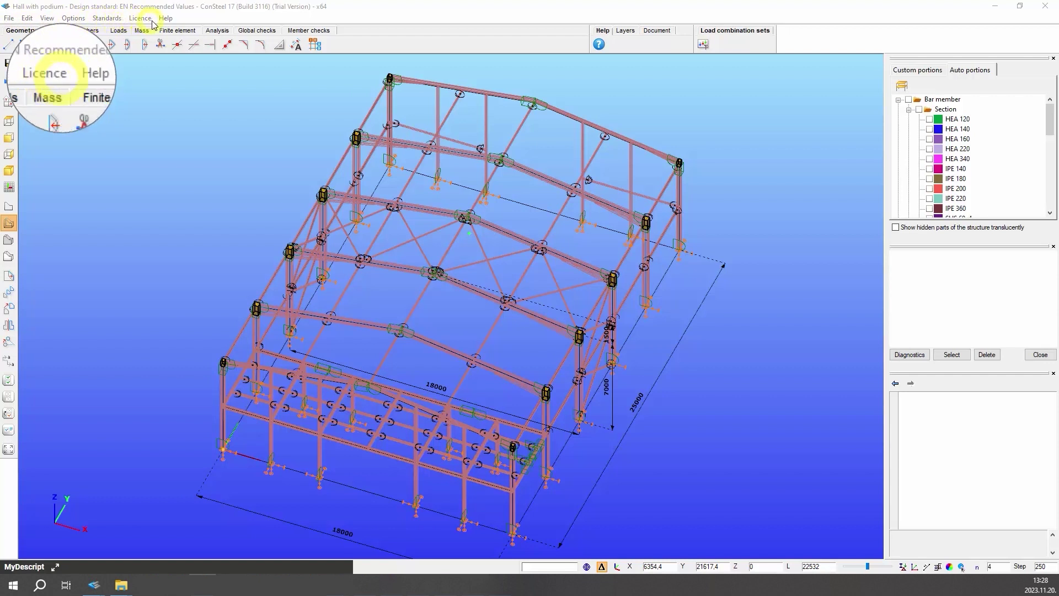
pyautogui.click(12, 19)
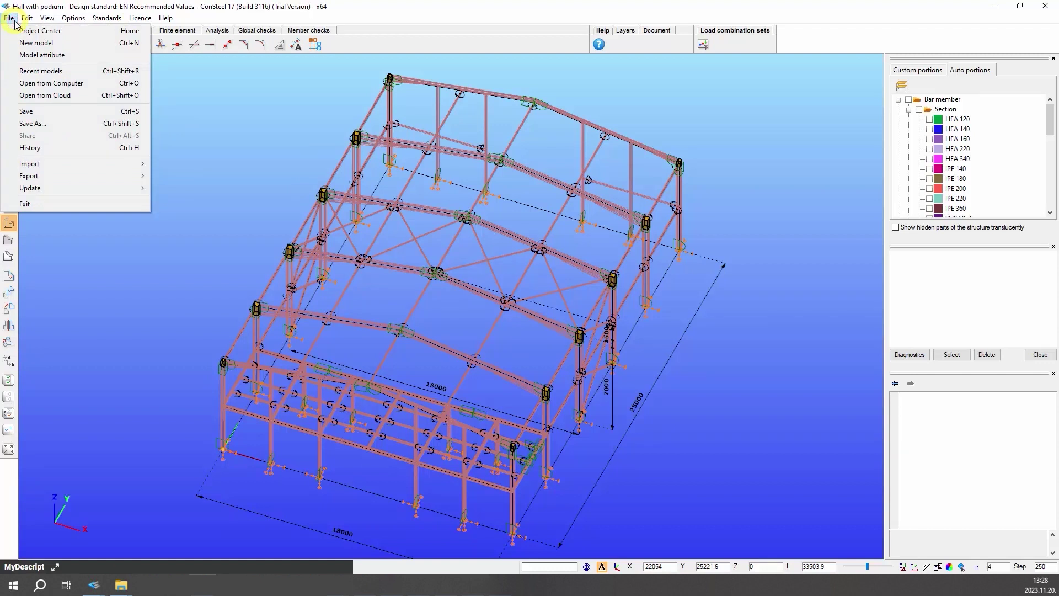
pyautogui.click(29, 21)
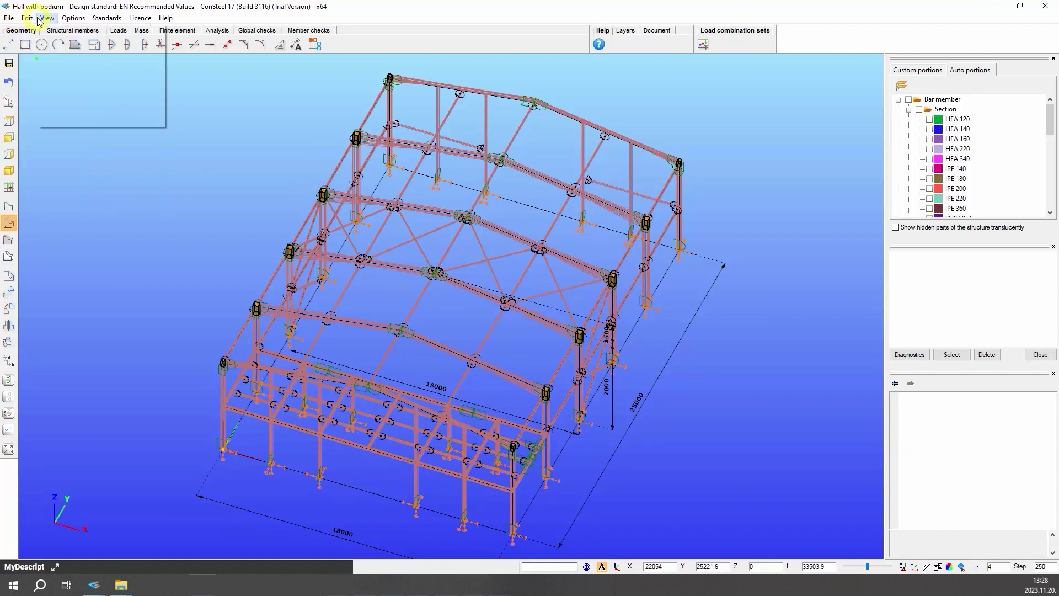
pyautogui.click(55, 21)
pyautogui.click(71, 20)
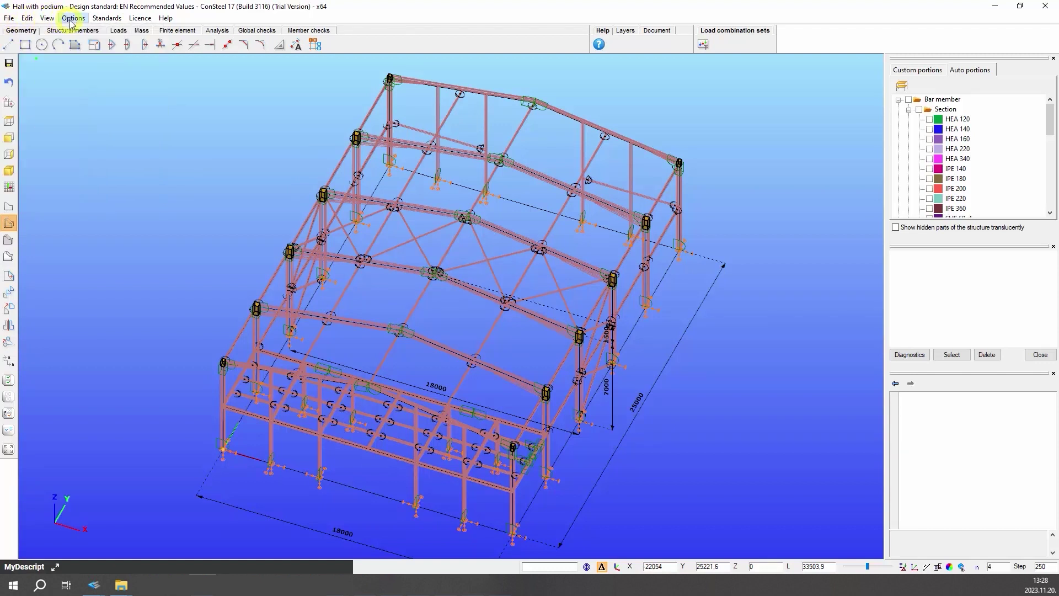
pyautogui.click(107, 21)
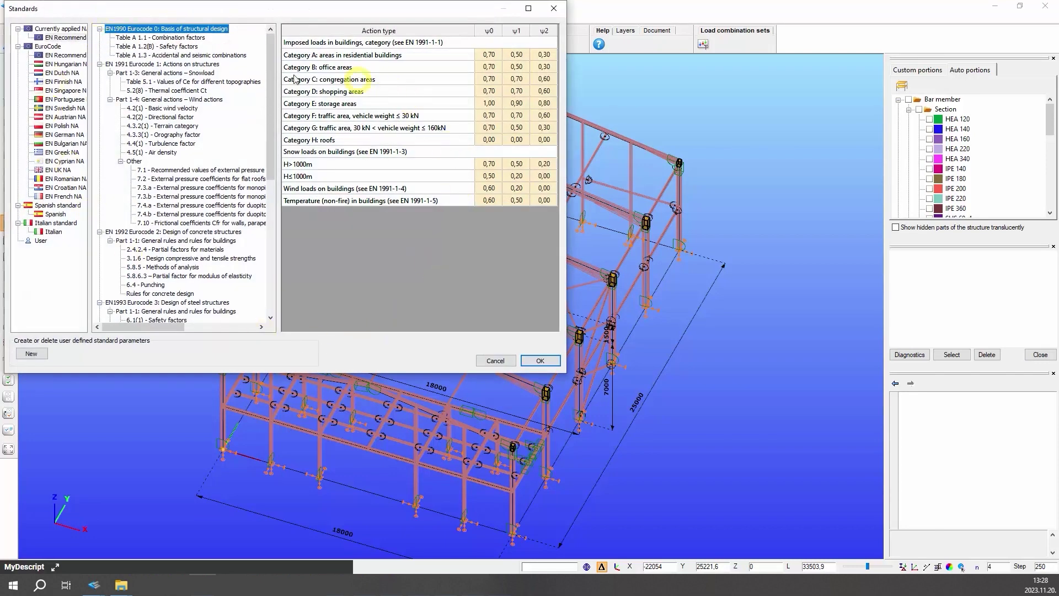
pyautogui.click(541, 361)
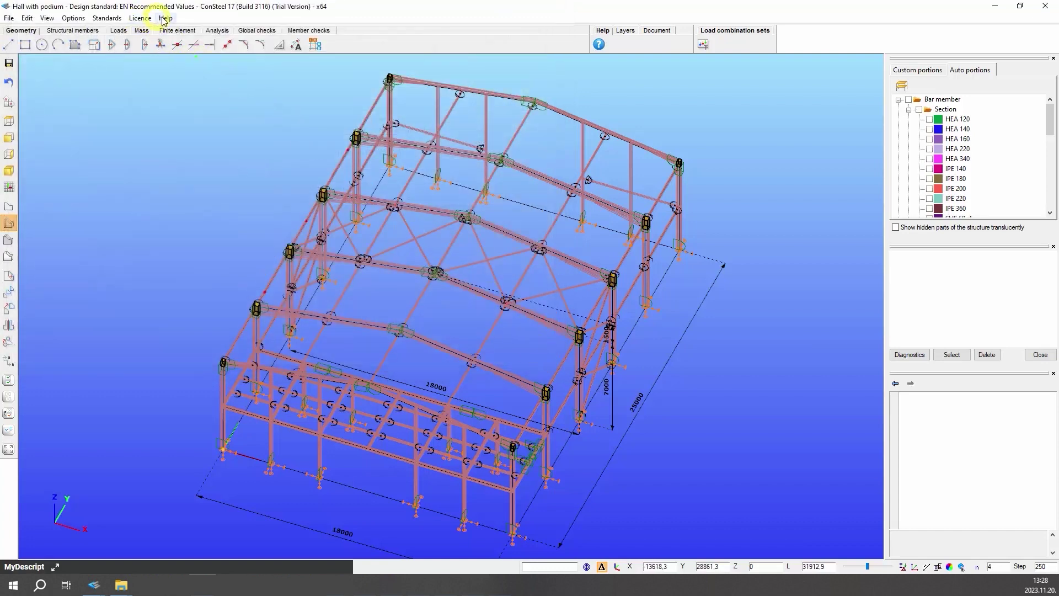
pyautogui.click(166, 18)
pyautogui.click(167, 19)
# - Keep English as interface language and apply the dark viewport background
pyautogui.click(76, 19)
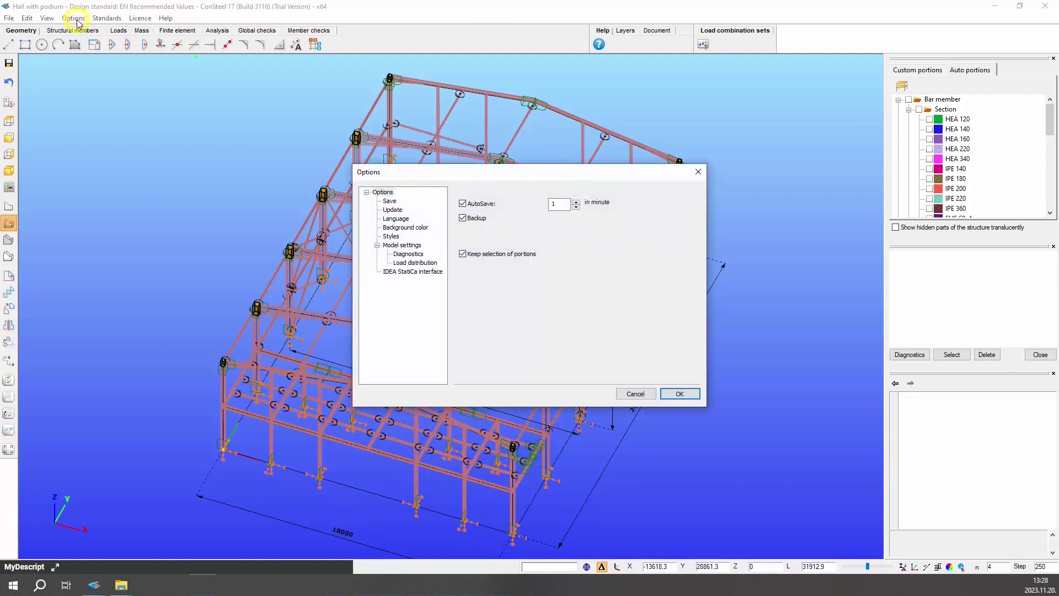
pyautogui.click(395, 219)
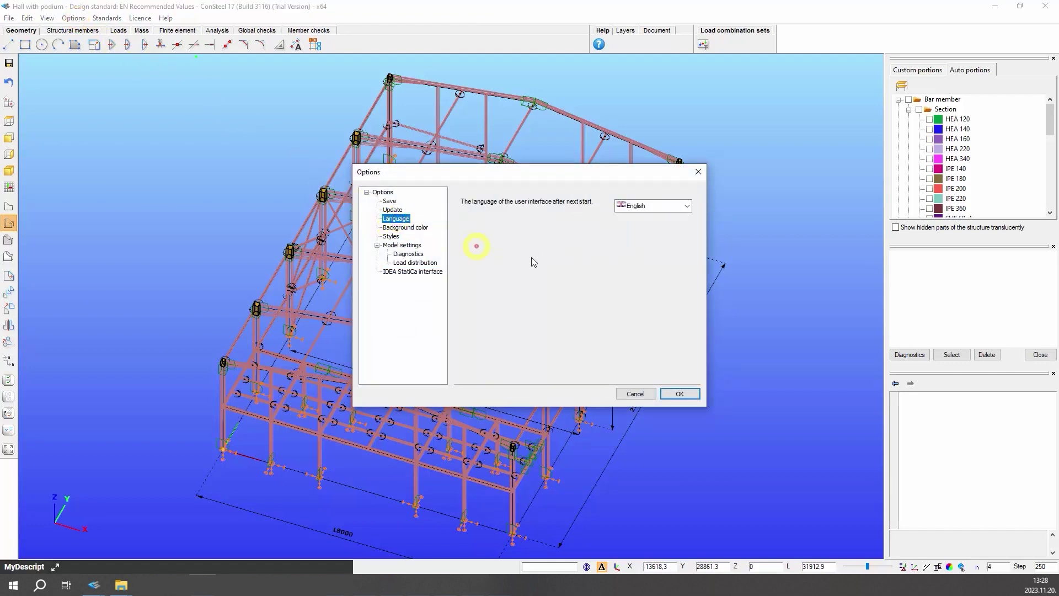
pyautogui.click(688, 207)
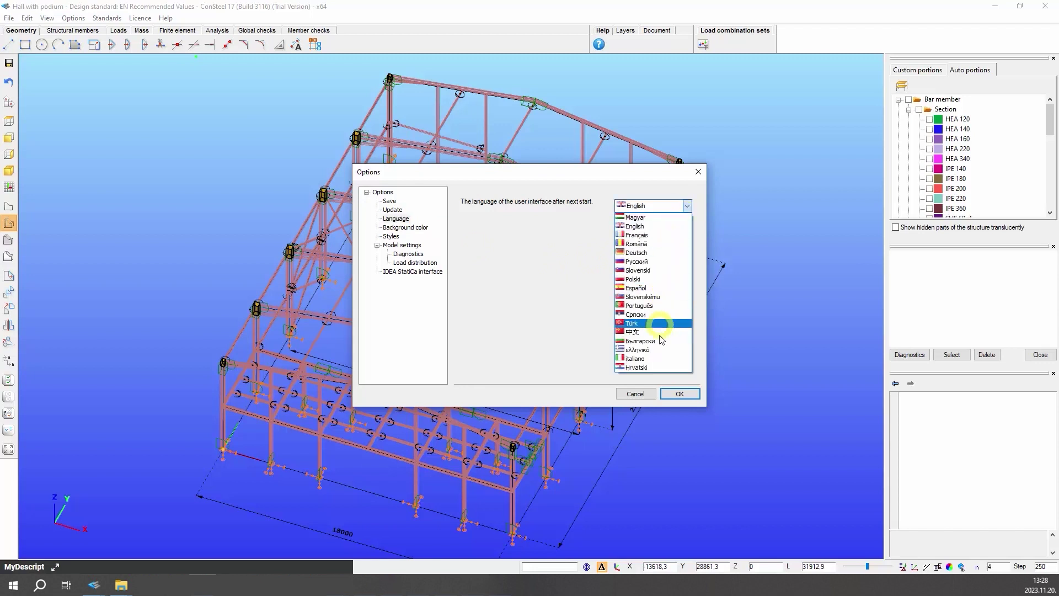
pyautogui.click(685, 205)
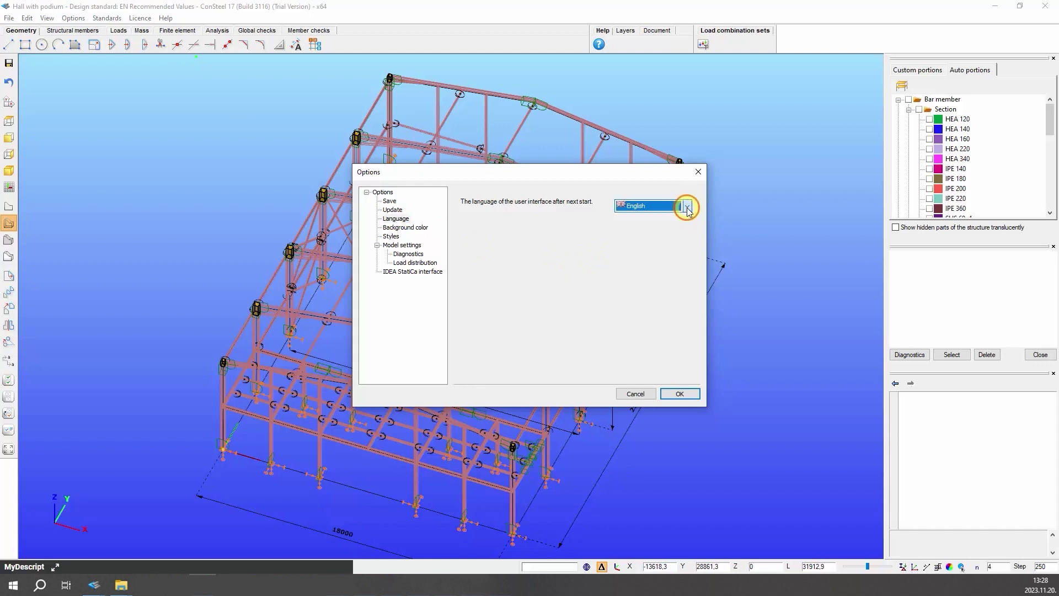
pyautogui.click(411, 229)
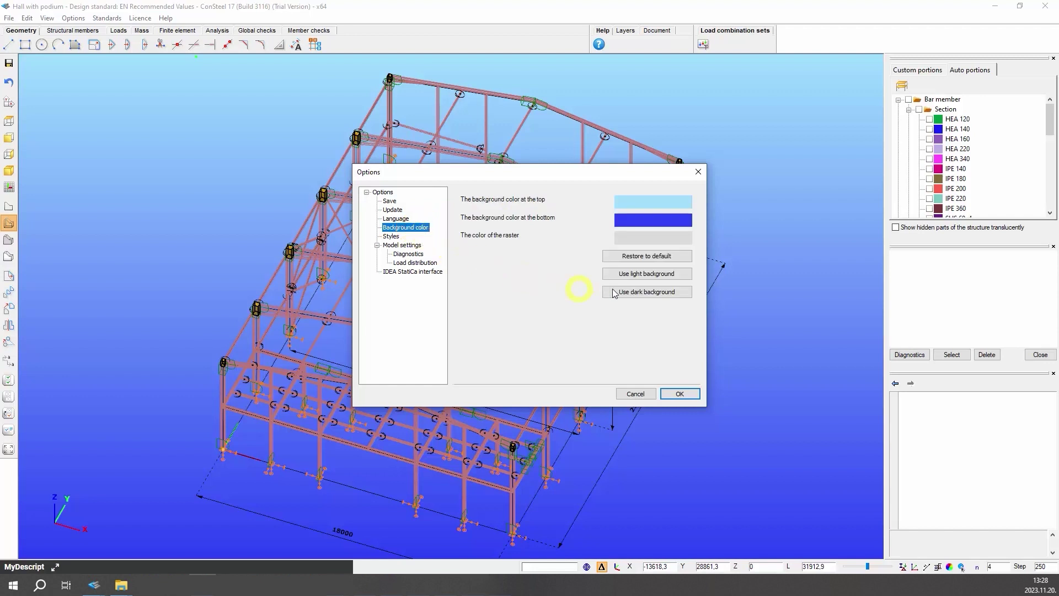
pyautogui.click(659, 294)
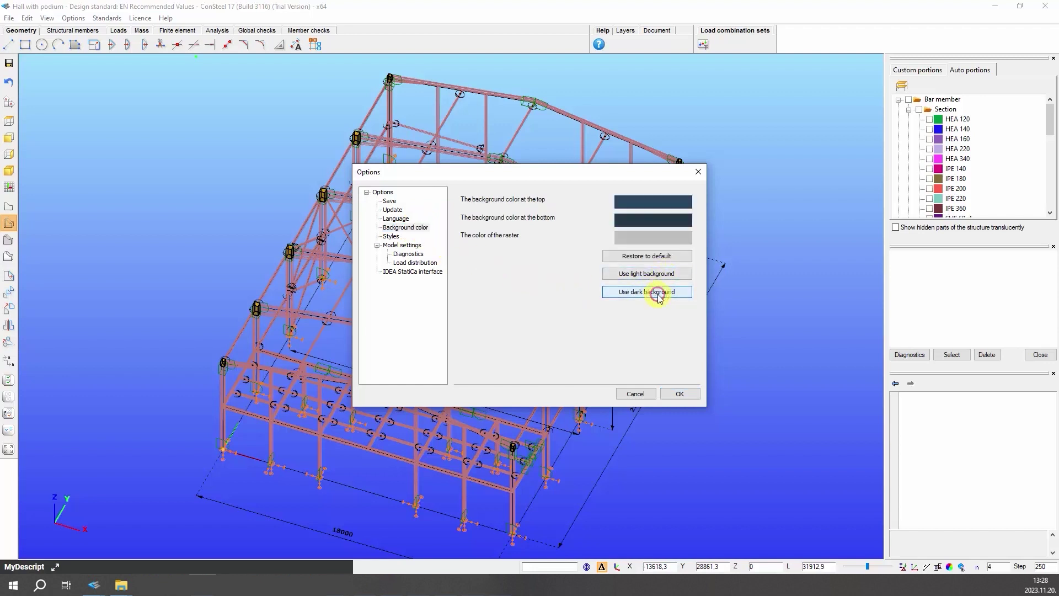
pyautogui.click(668, 395)
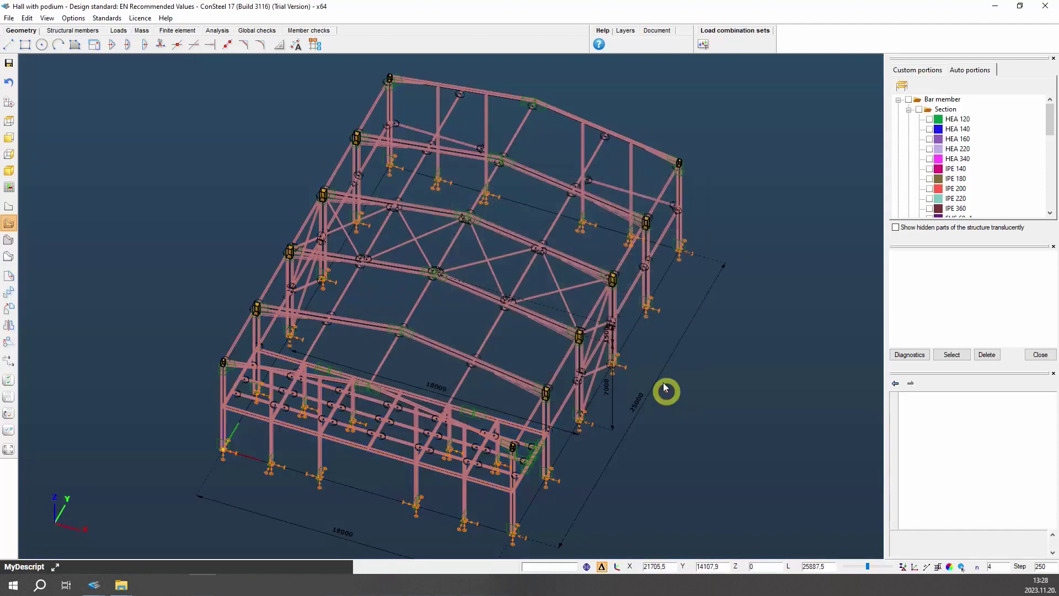
# - Apply a custom green-to-magenta background gradient
pyautogui.click(81, 21)
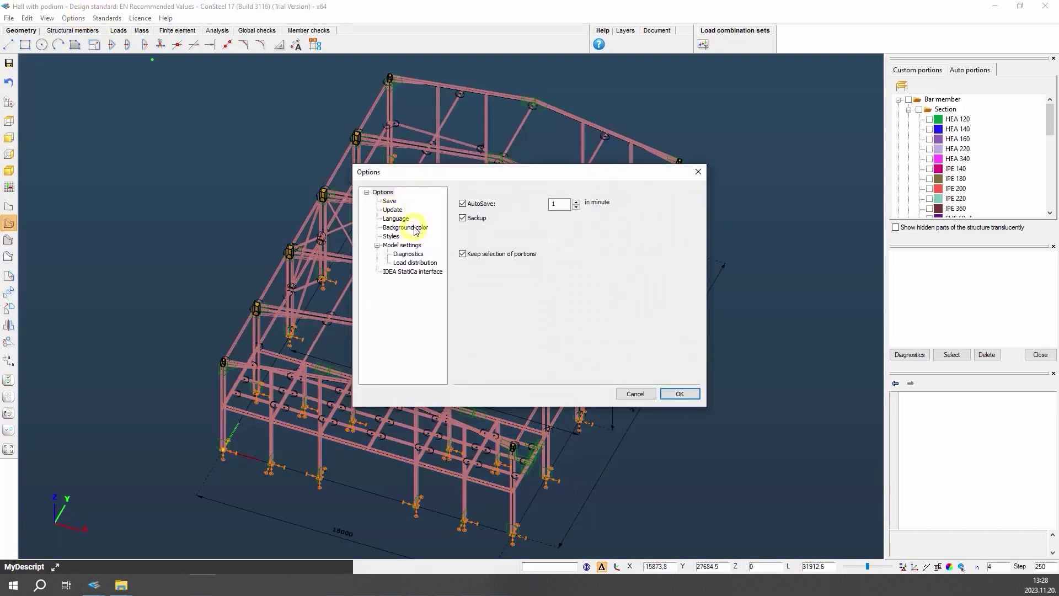
pyautogui.click(415, 228)
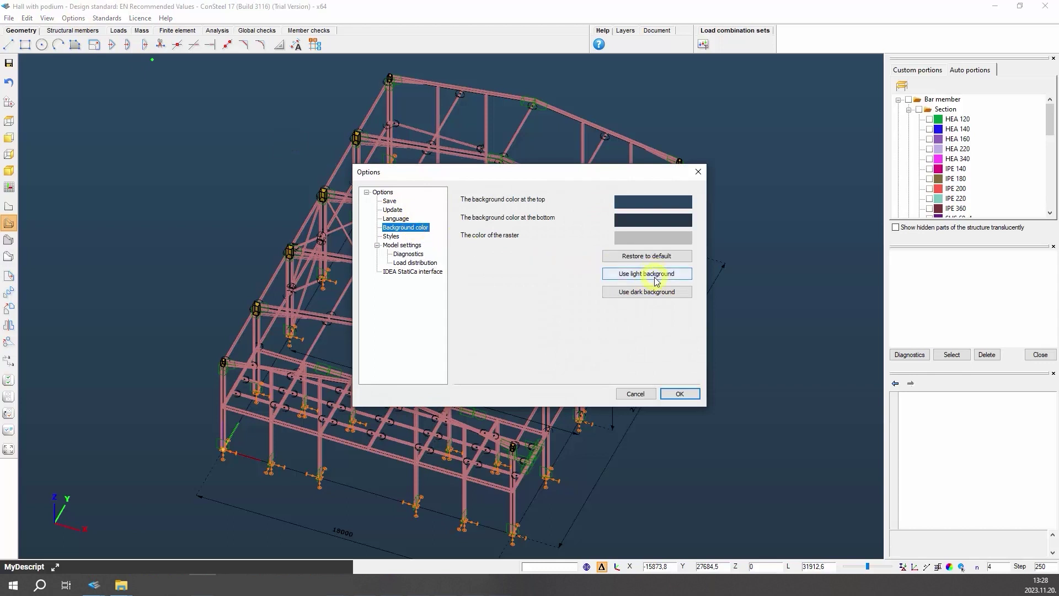
pyautogui.click(653, 220)
pyautogui.click(508, 254)
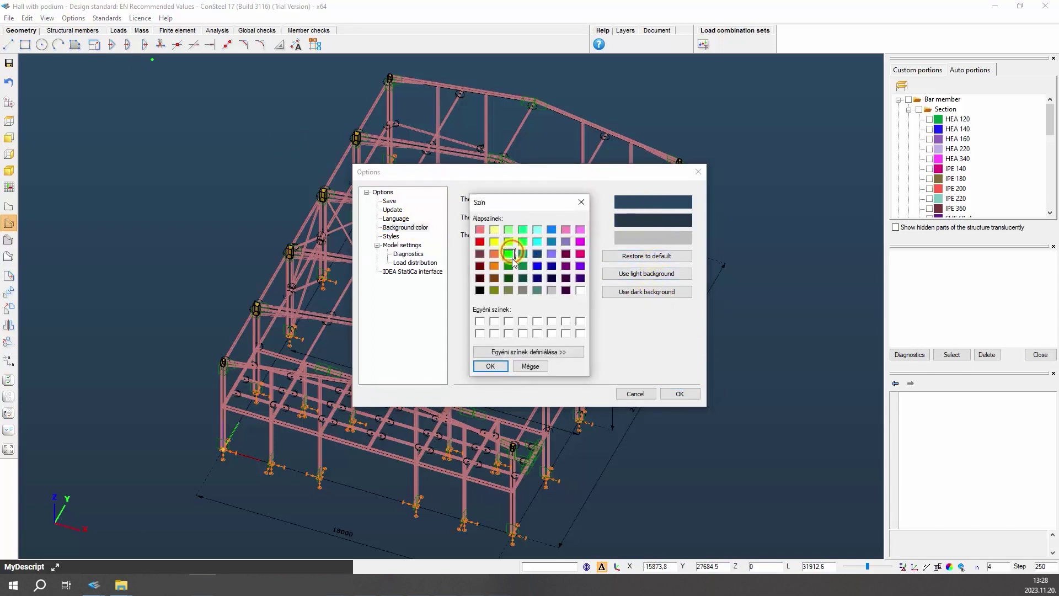
pyautogui.click(490, 367)
pyautogui.click(652, 221)
pyautogui.click(579, 253)
pyautogui.click(491, 366)
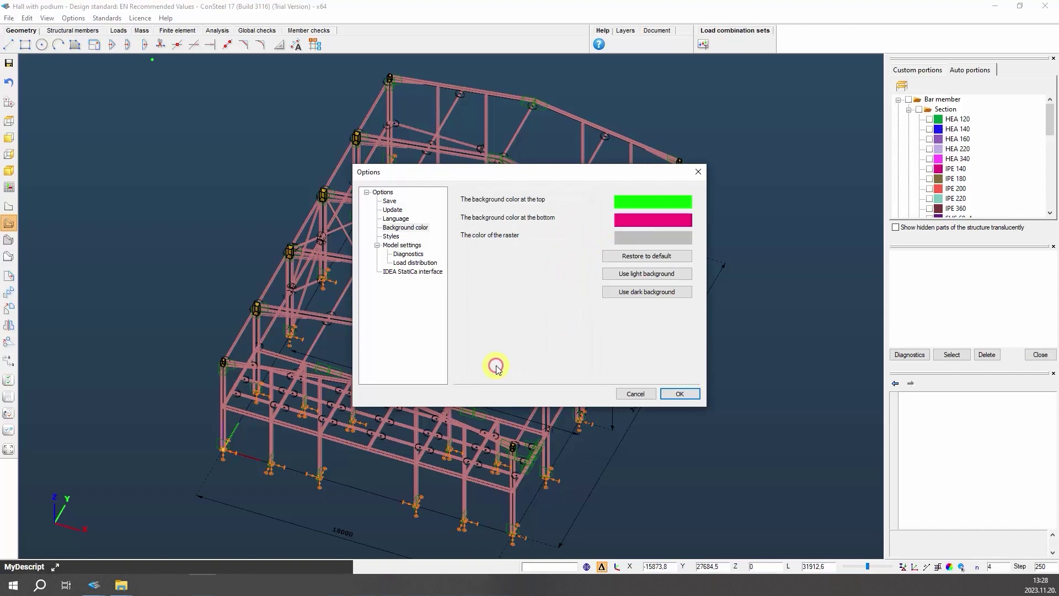
pyautogui.click(667, 394)
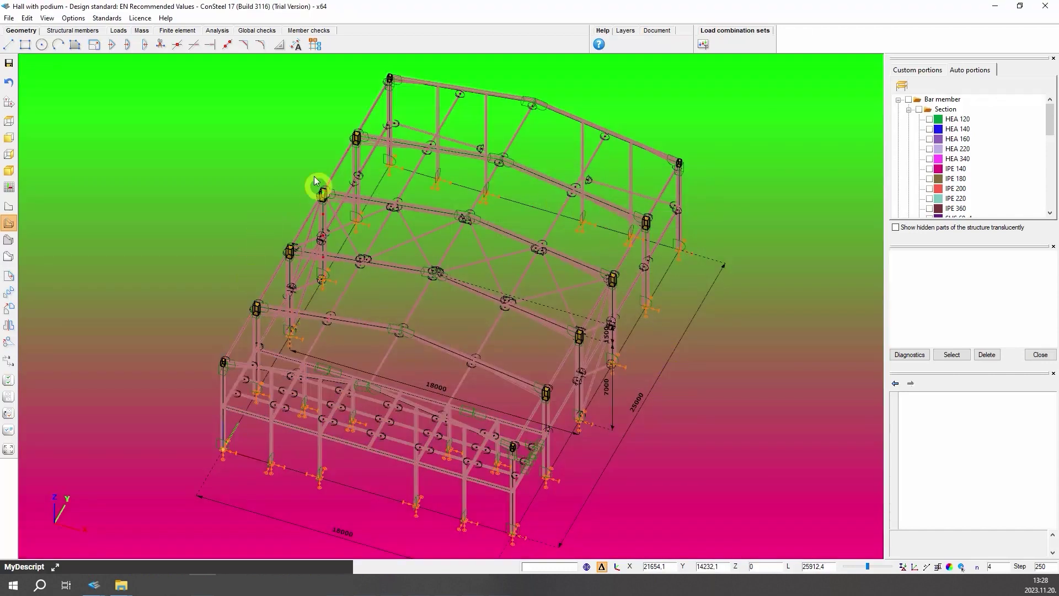
# - Reset the viewport to the light background colours
pyautogui.click(70, 19)
pyautogui.click(419, 227)
pyautogui.click(635, 274)
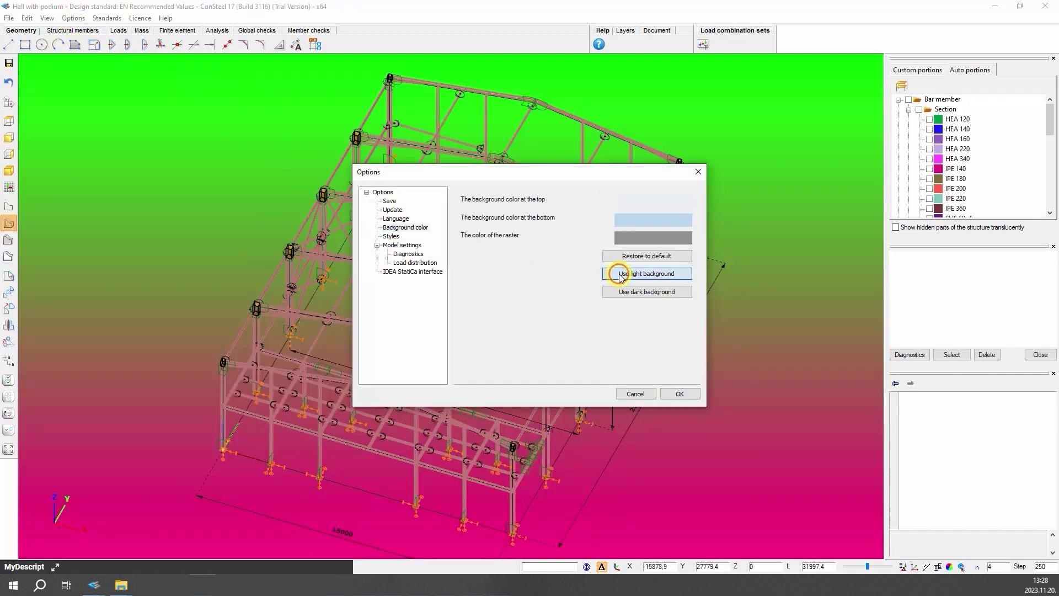
pyautogui.click(679, 394)
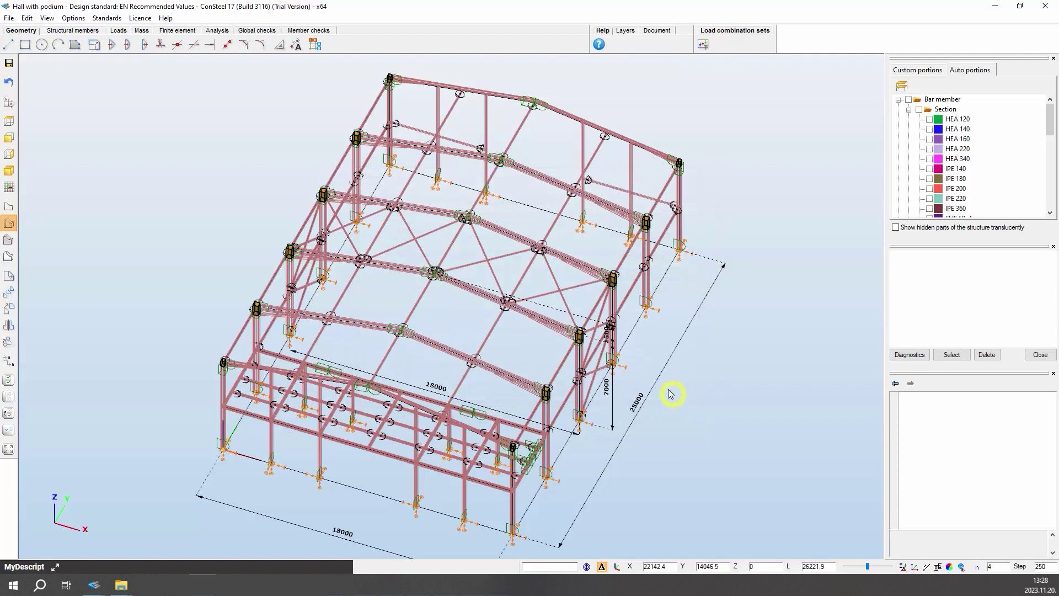
pyautogui.click(167, 19)
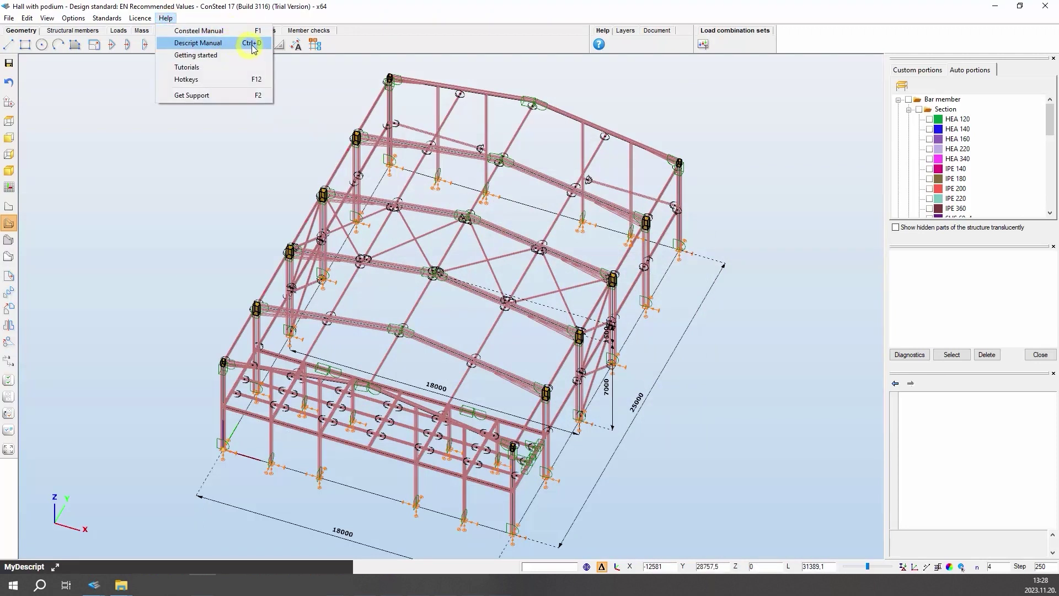
pyautogui.click(244, 80)
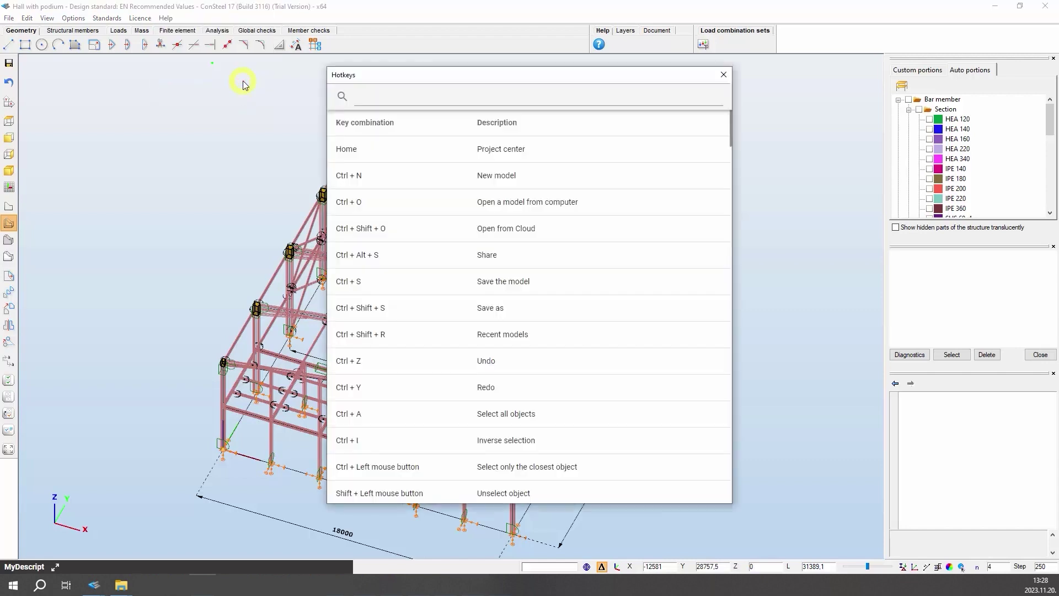
pyautogui.click(385, 97)
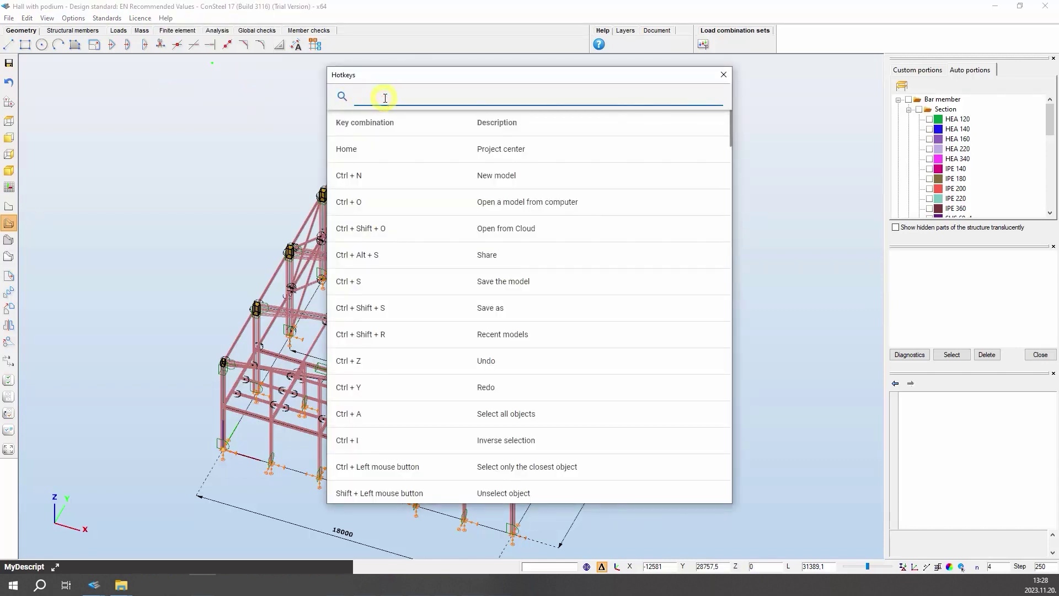
pyautogui.write('get')
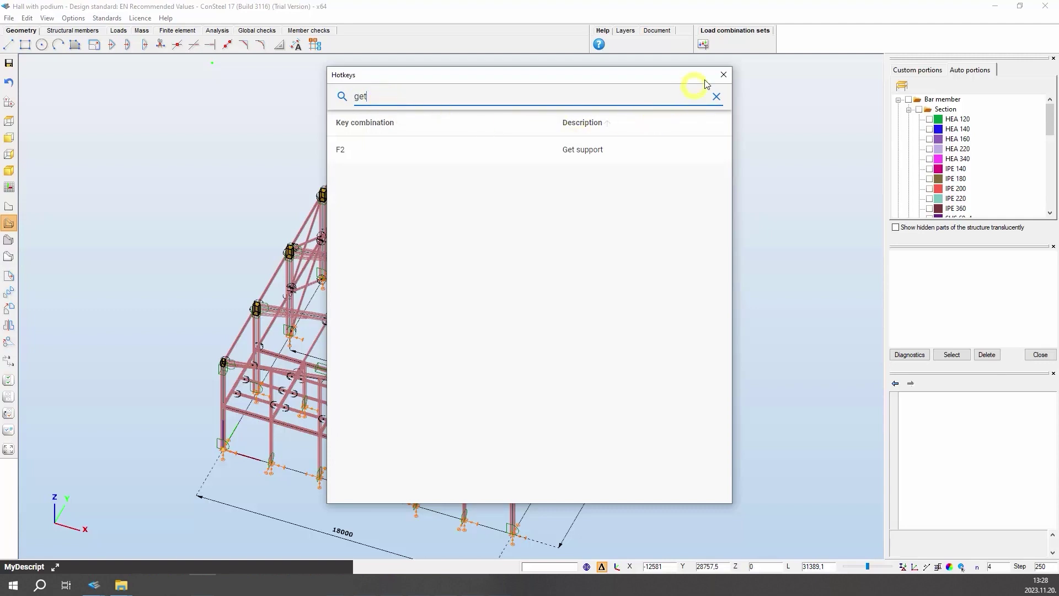
pyautogui.click(724, 74)
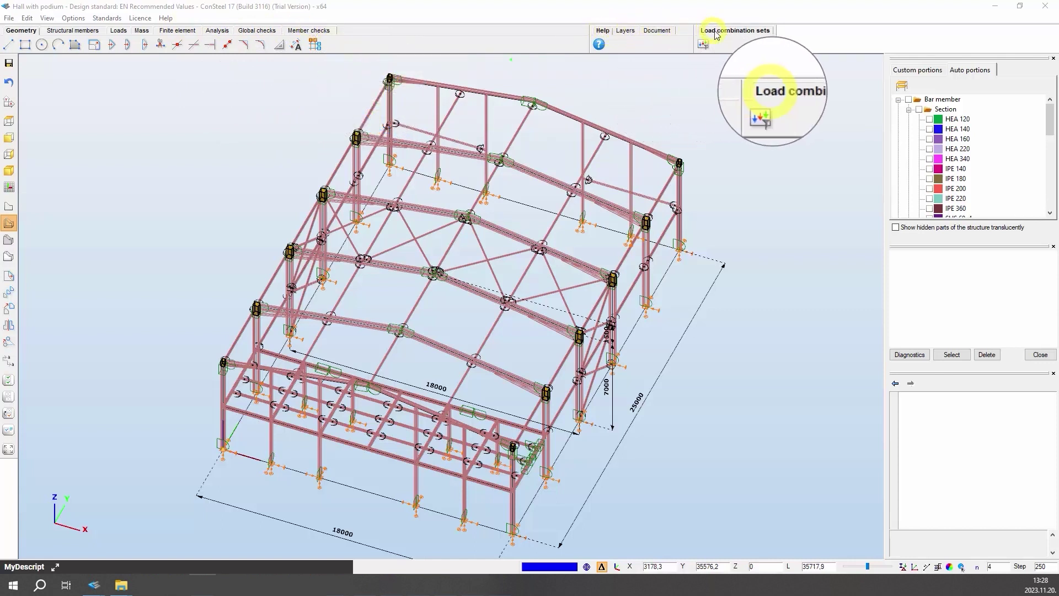
# - Move through Load combination sets and Structural members to Loads, showing Dead load's 2.50 and 5.00 kN/m line loads
pyautogui.click(745, 35)
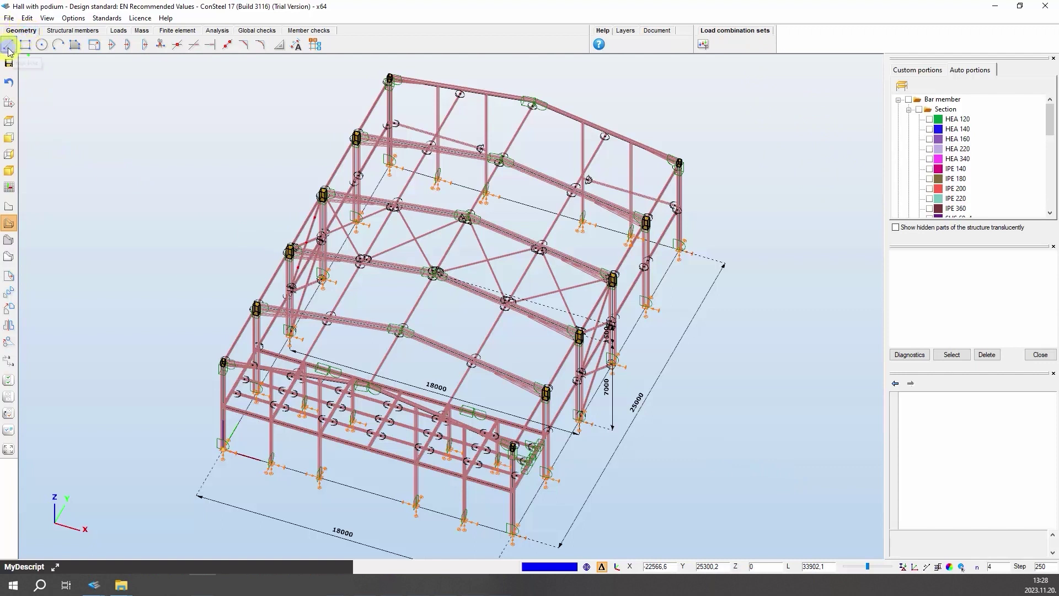
pyautogui.click(87, 61)
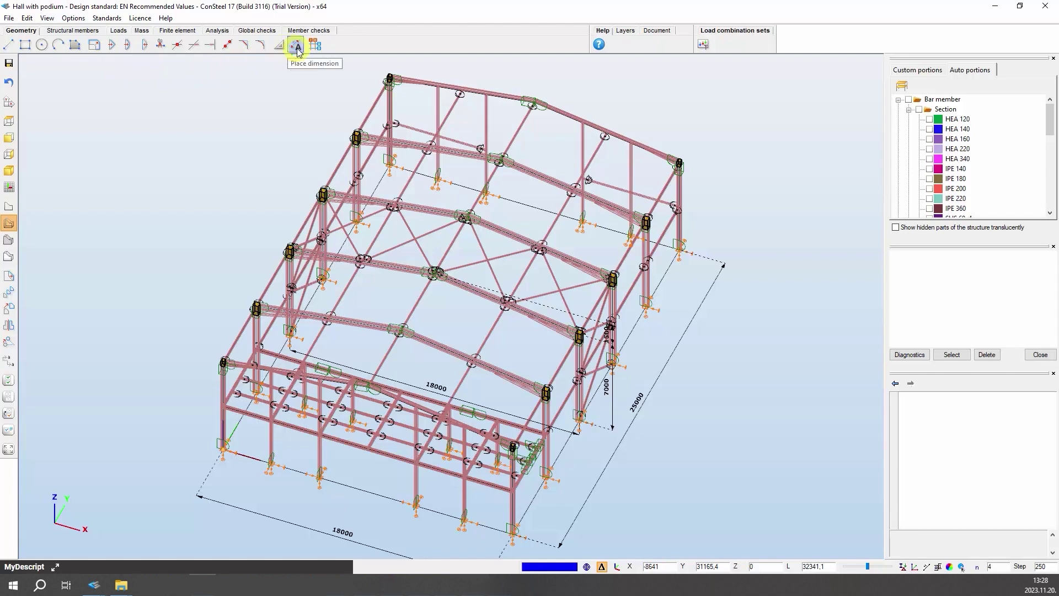
pyautogui.click(65, 31)
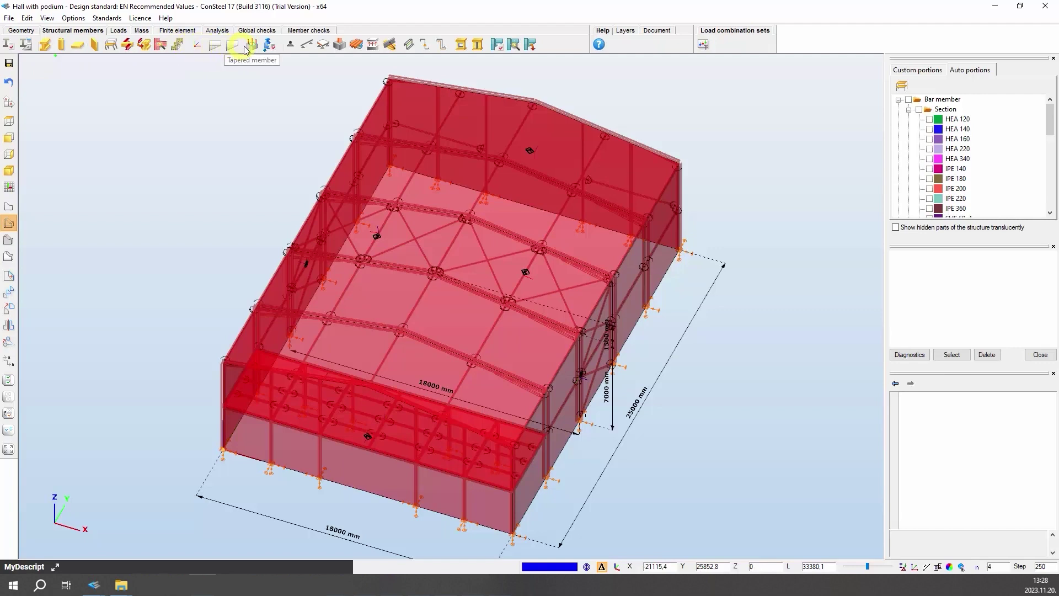
pyautogui.click(118, 30)
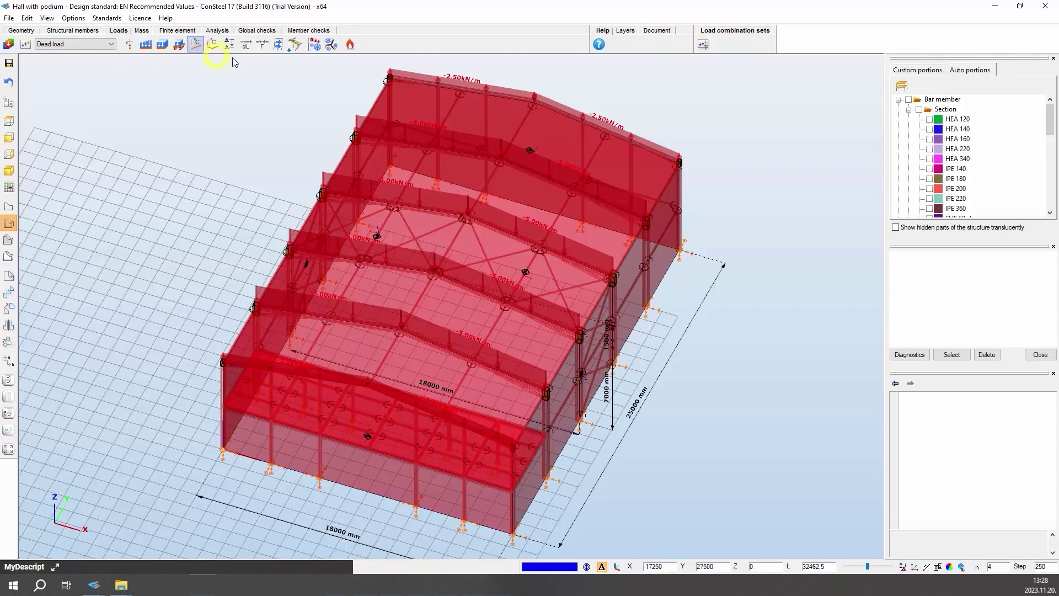
pyautogui.moveTo(303, 48)
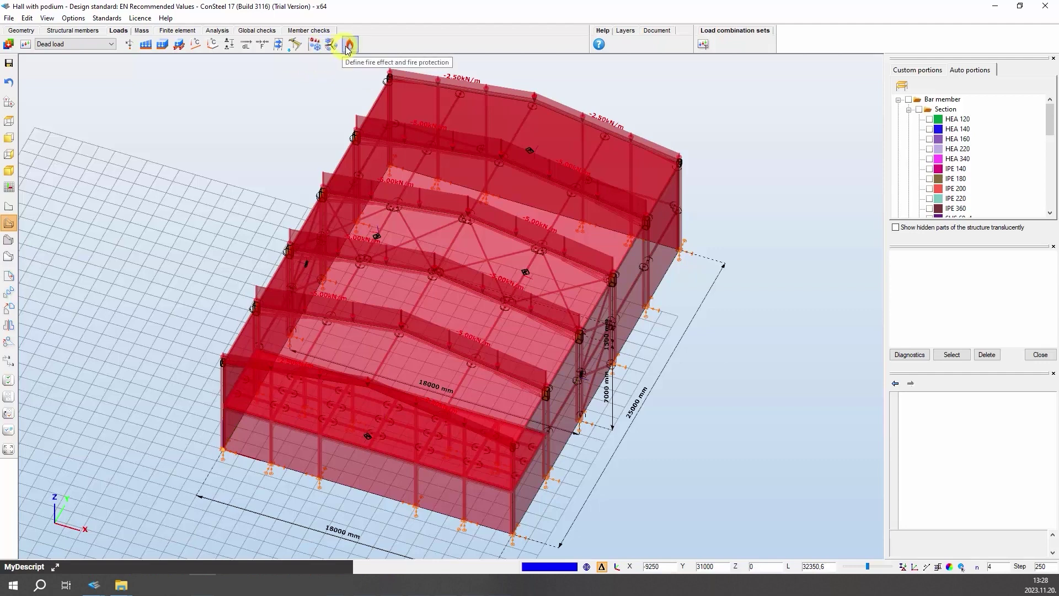
# - Step through Mass, Finite element and First order Analysis to Global checks, topped by 97.7% on B216
pyautogui.click(143, 31)
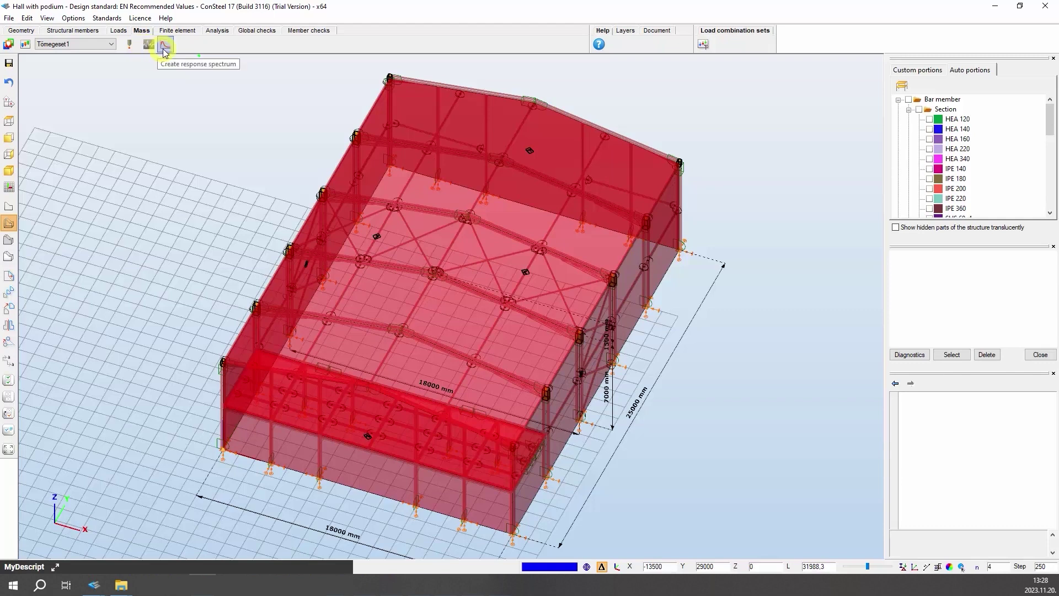
pyautogui.click(183, 30)
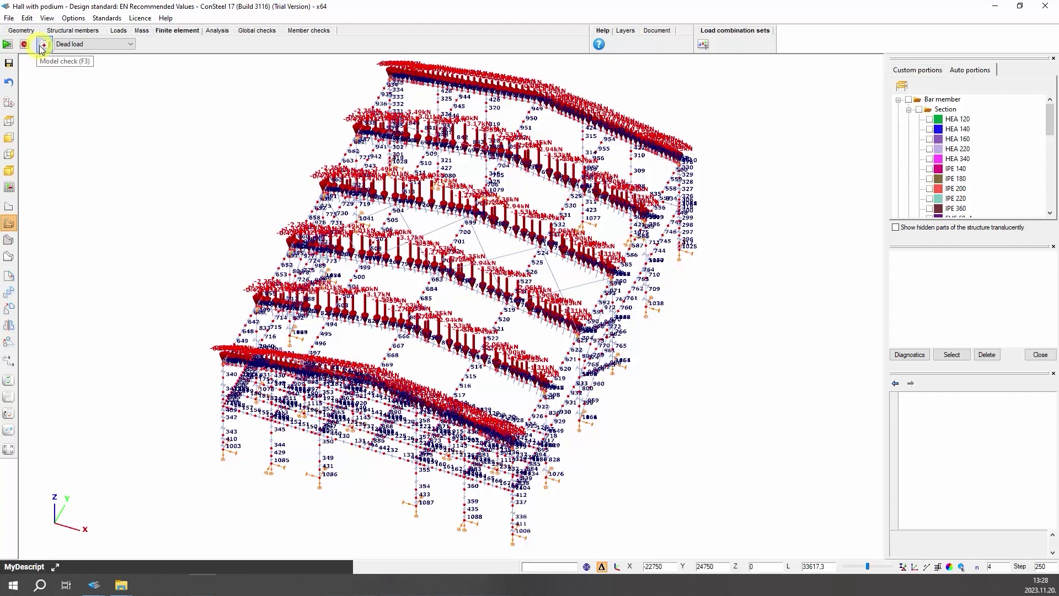
pyautogui.click(220, 31)
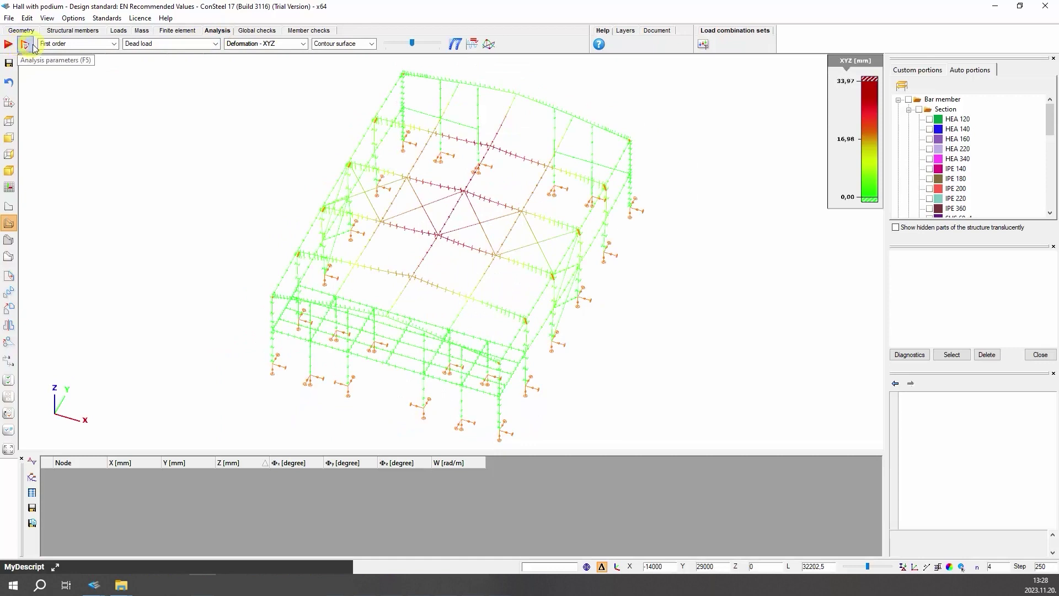
pyautogui.click(114, 44)
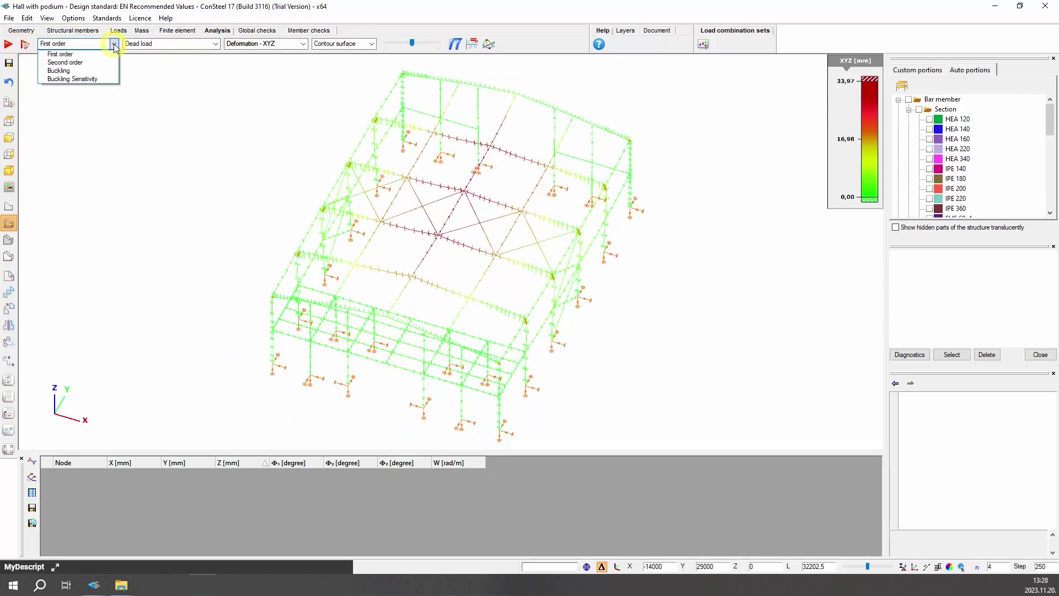
pyautogui.click(114, 44)
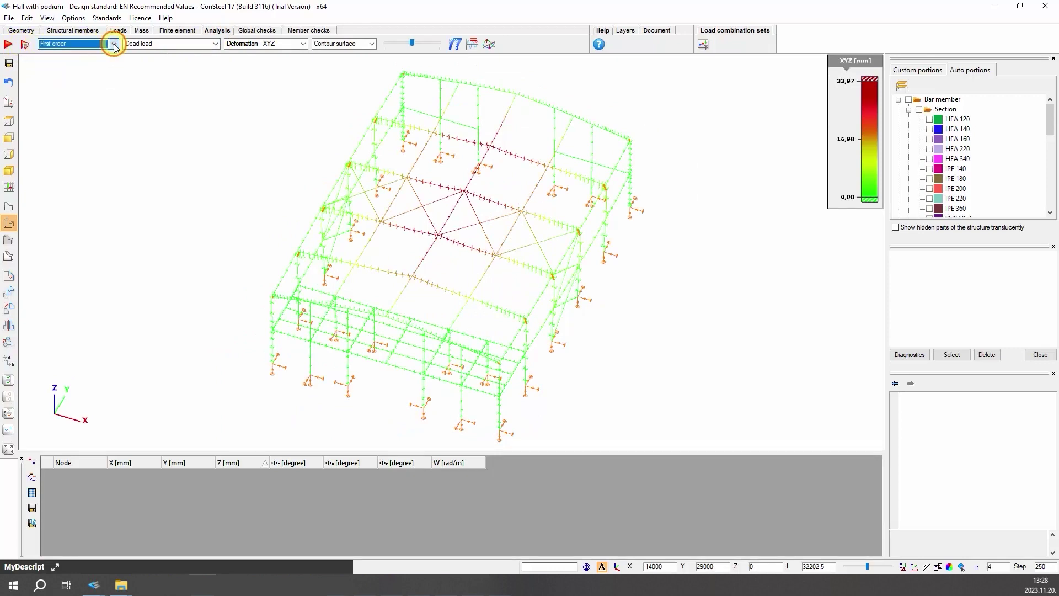
pyautogui.click(257, 31)
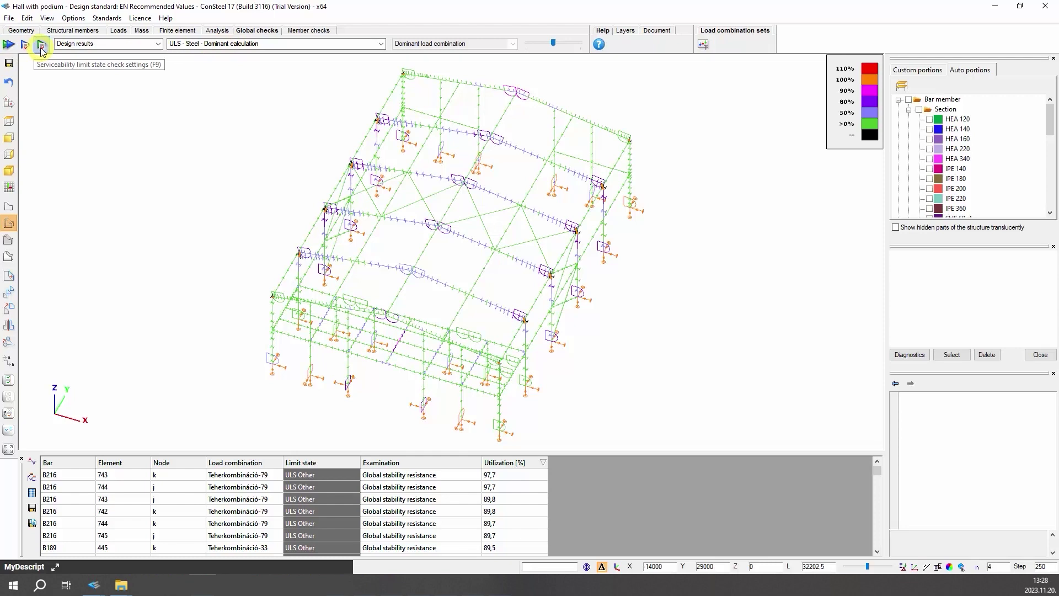
# - Show Member checks with B216 examined, glance at Layers and Document, and close the empty Load combination sets
pyautogui.click(292, 31)
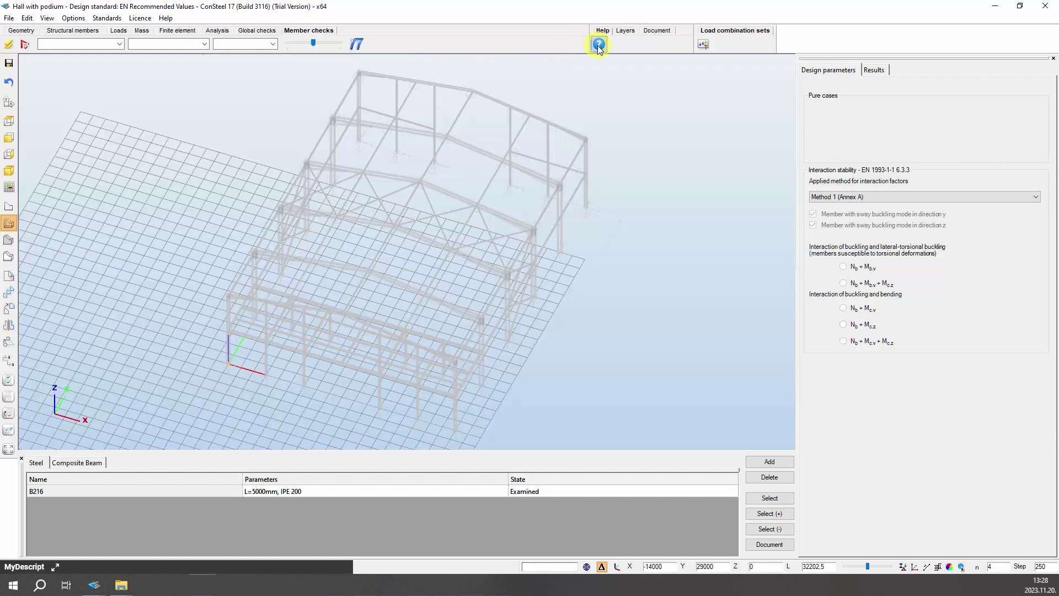
pyautogui.click(625, 30)
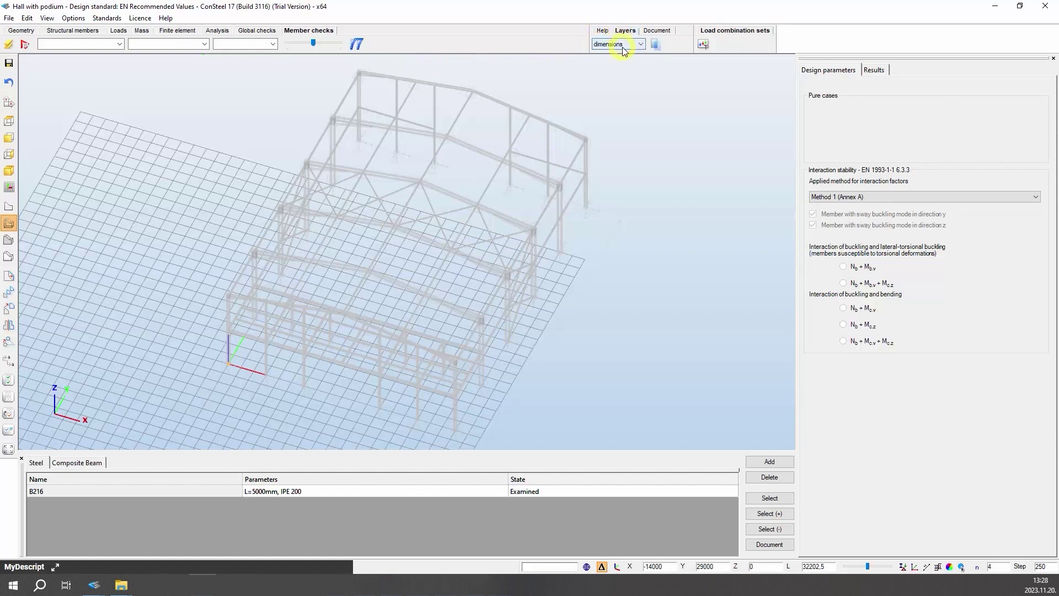
pyautogui.click(657, 30)
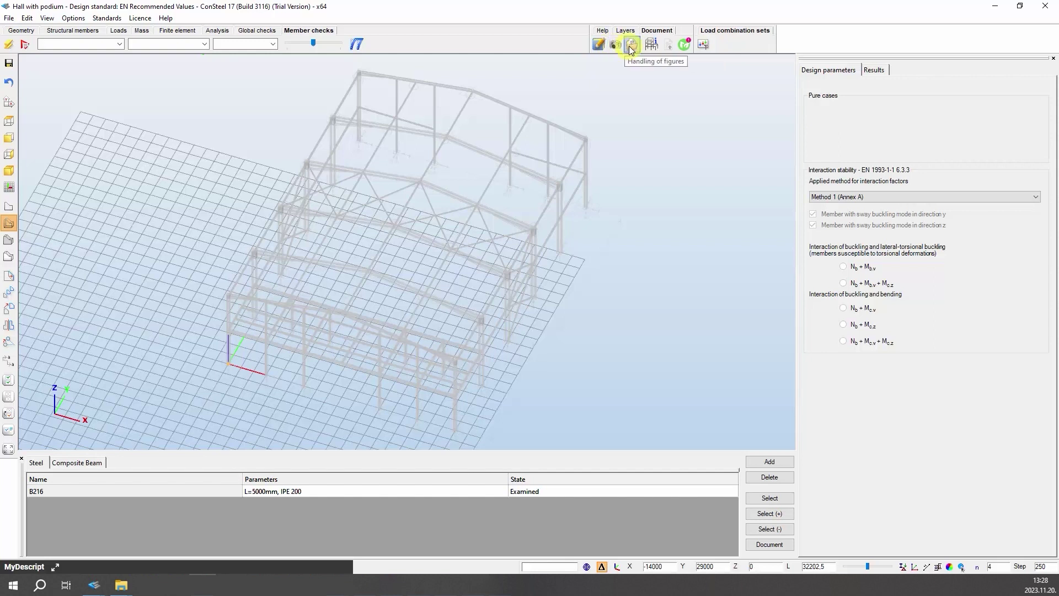
pyautogui.click(708, 47)
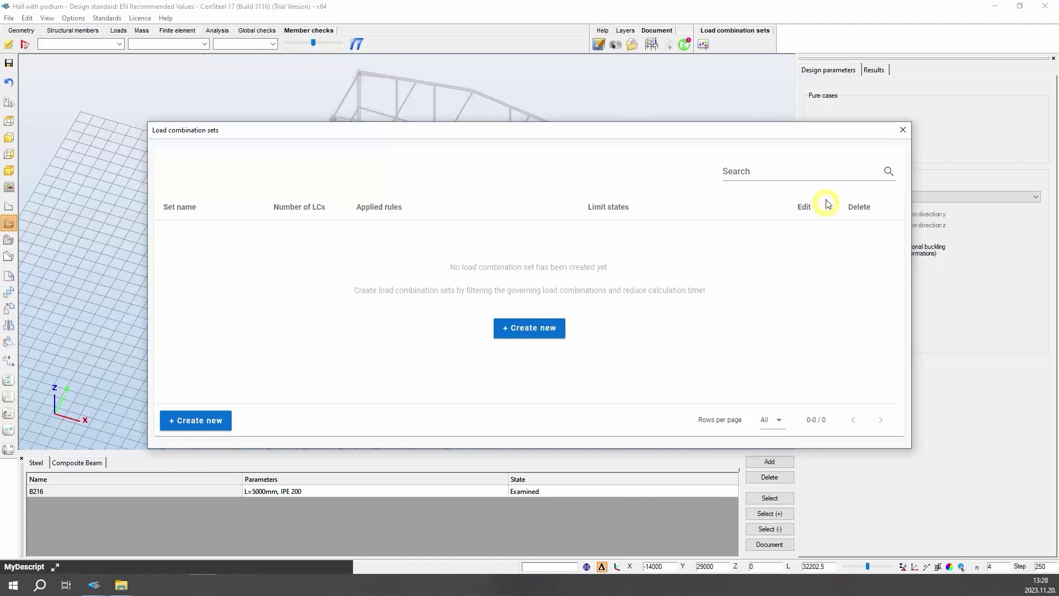
pyautogui.click(903, 130)
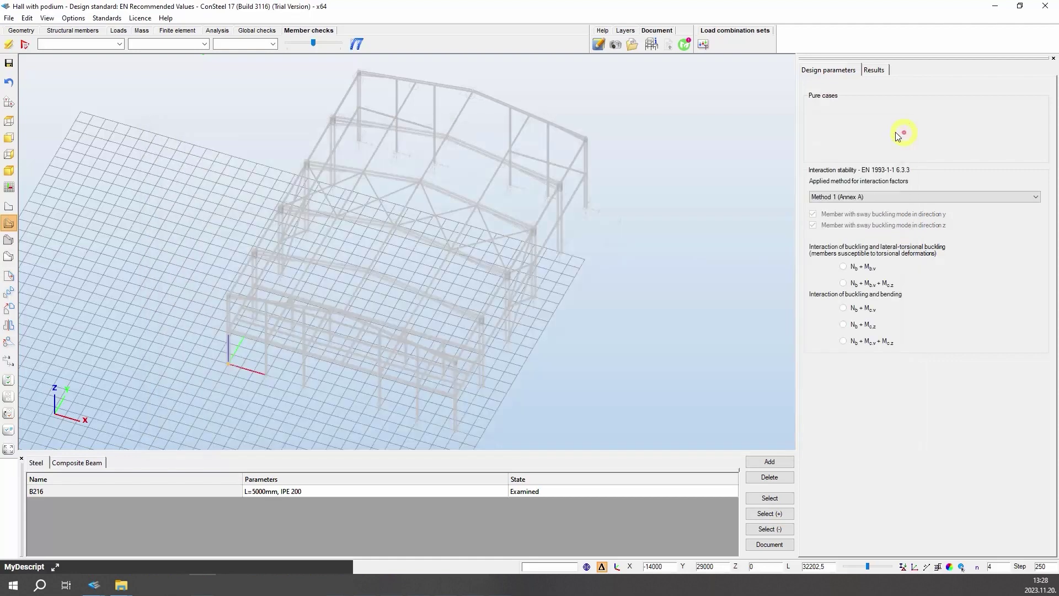
# - Return to the Geometry area and zoom, orbit and pan around the 3-D hall frame
pyautogui.click(25, 30)
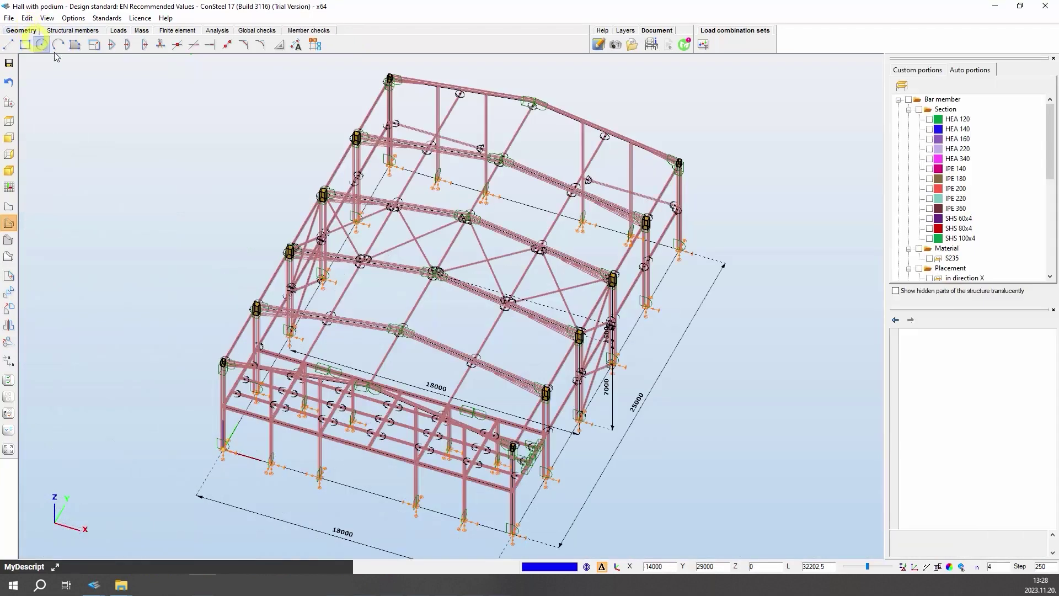
pyautogui.click(475, 308)
pyautogui.scroll(-3, 469, 249)
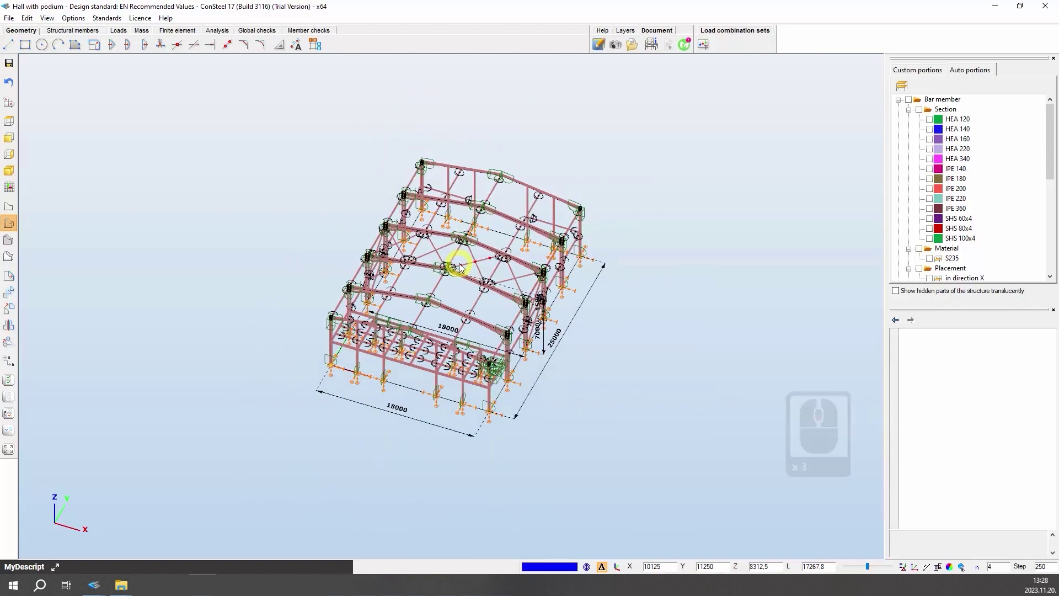
pyautogui.scroll(2, 462, 268)
pyautogui.scroll(1, 462, 268)
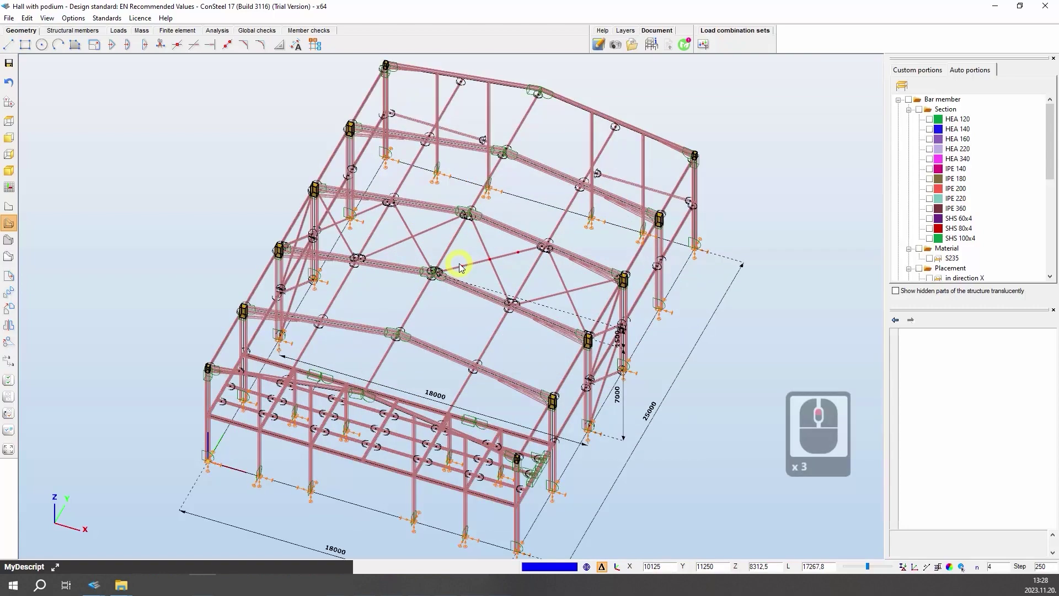
pyautogui.moveTo(462, 268); pyautogui.dragTo(475, 250, button='middle')
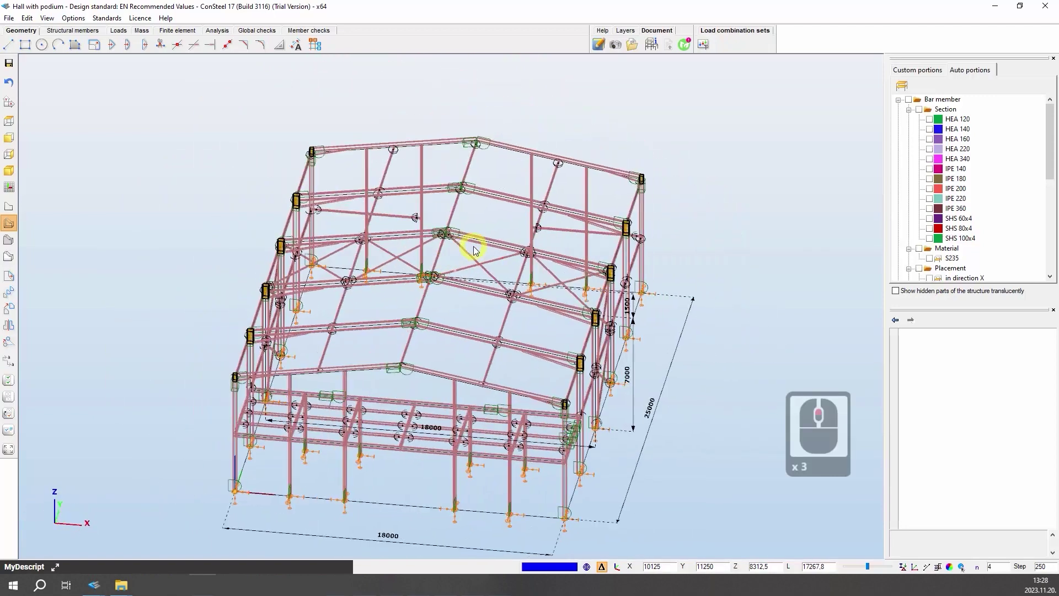
pyautogui.keyDown('alt'); pyautogui.click(475, 250); pyautogui.keyUp('alt')
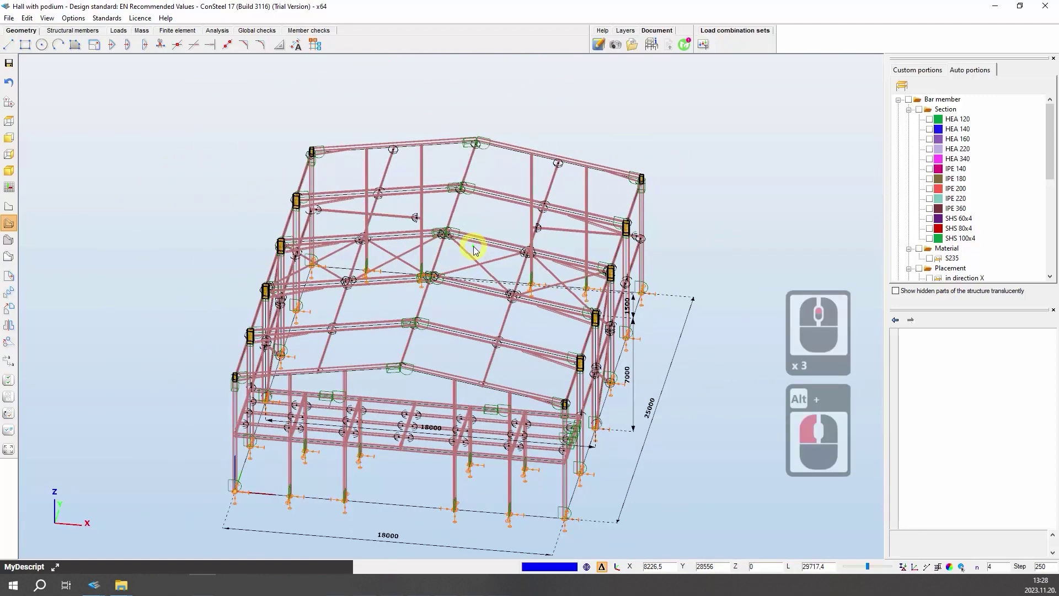
pyautogui.moveTo(471, 239); pyautogui.dragTo(590, 283)
pyautogui.keyDown('alt'); pyautogui.click(590, 284); pyautogui.keyUp('alt')
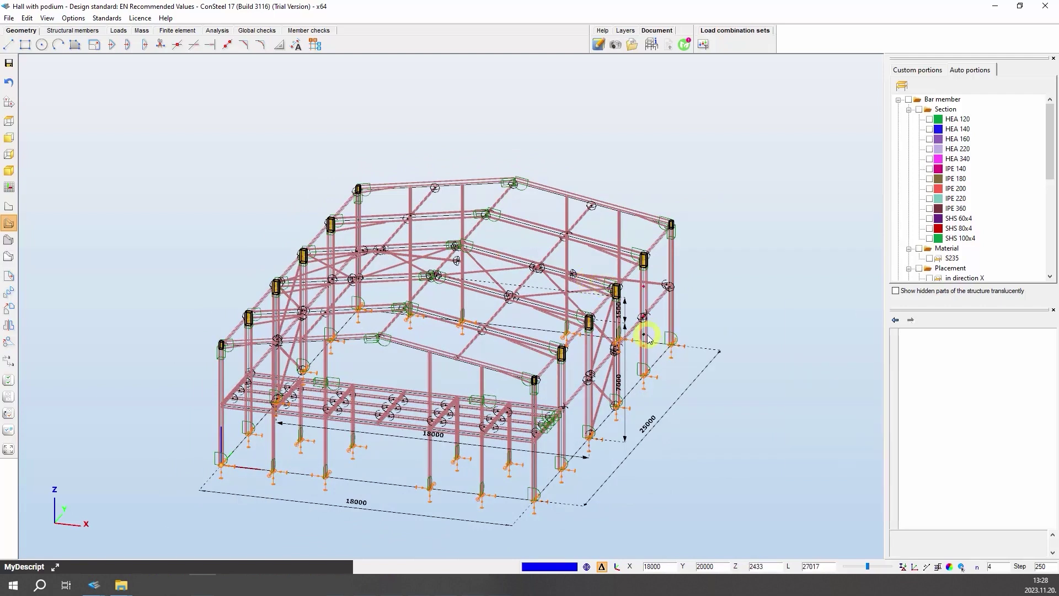
pyautogui.press('Right')
pyautogui.press('Right')
pyautogui.press('Right')
pyautogui.press('Right')
pyautogui.press('Right')
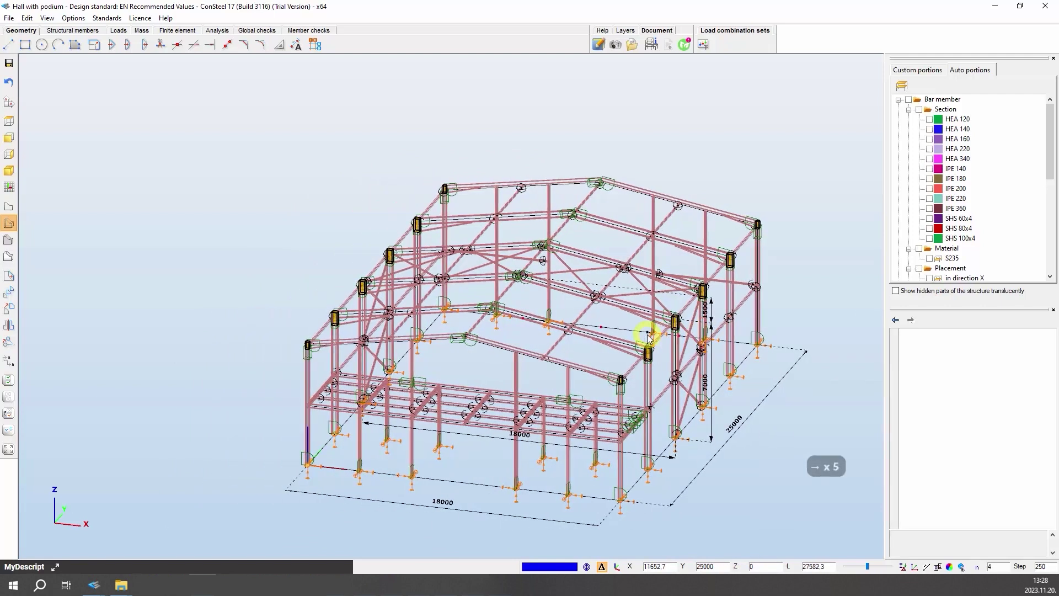
pyautogui.press('Left')
pyautogui.press('Left')
pyautogui.press('Left')
pyautogui.press('Left')
pyautogui.press('Left')
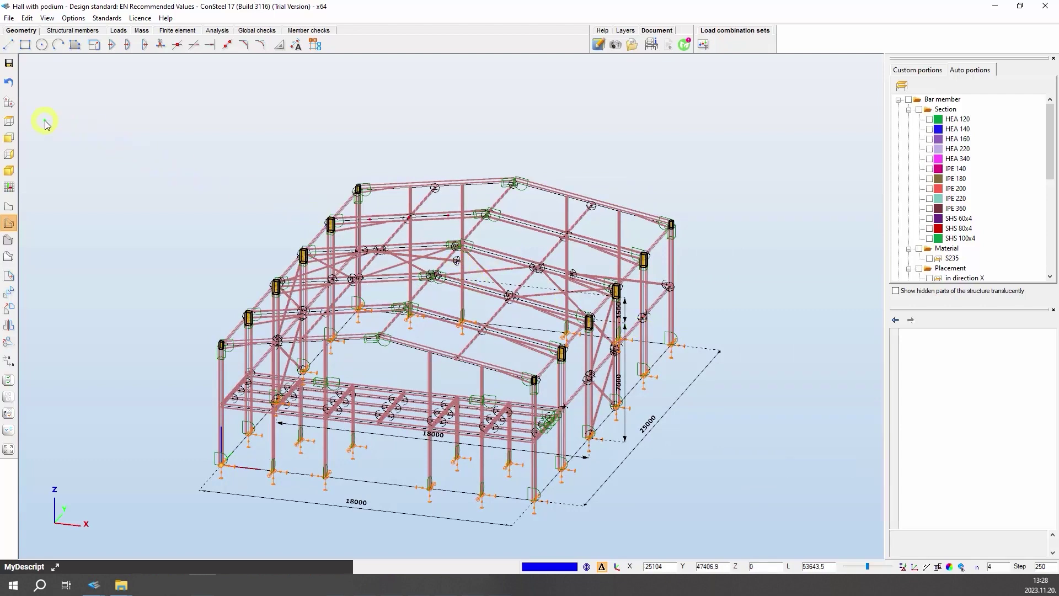
# - View the hall from Top, Front and Side, then back to Isometric
pyautogui.click(10, 122)
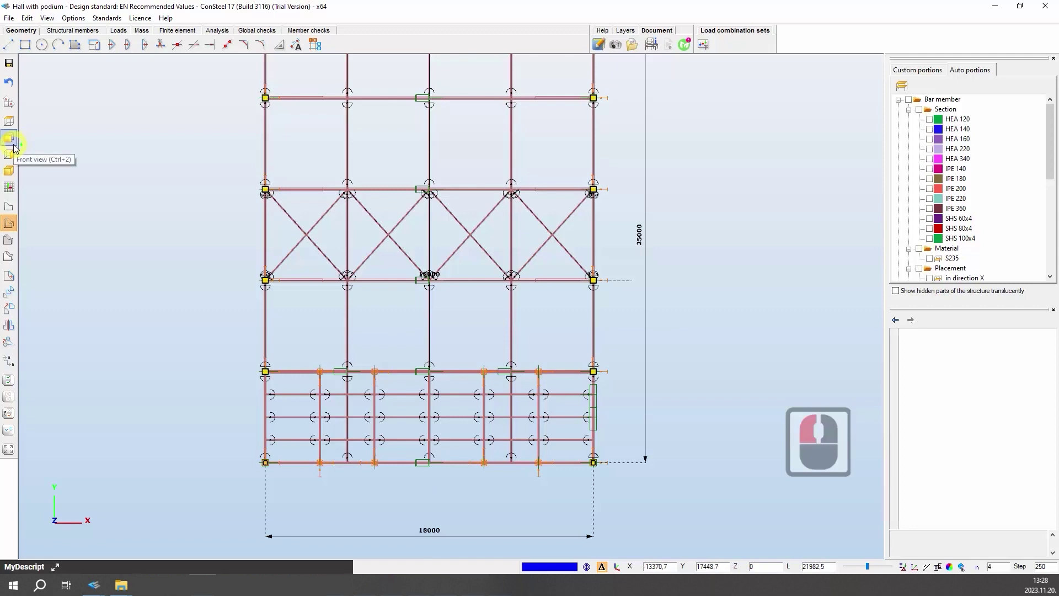
pyautogui.click(10, 140)
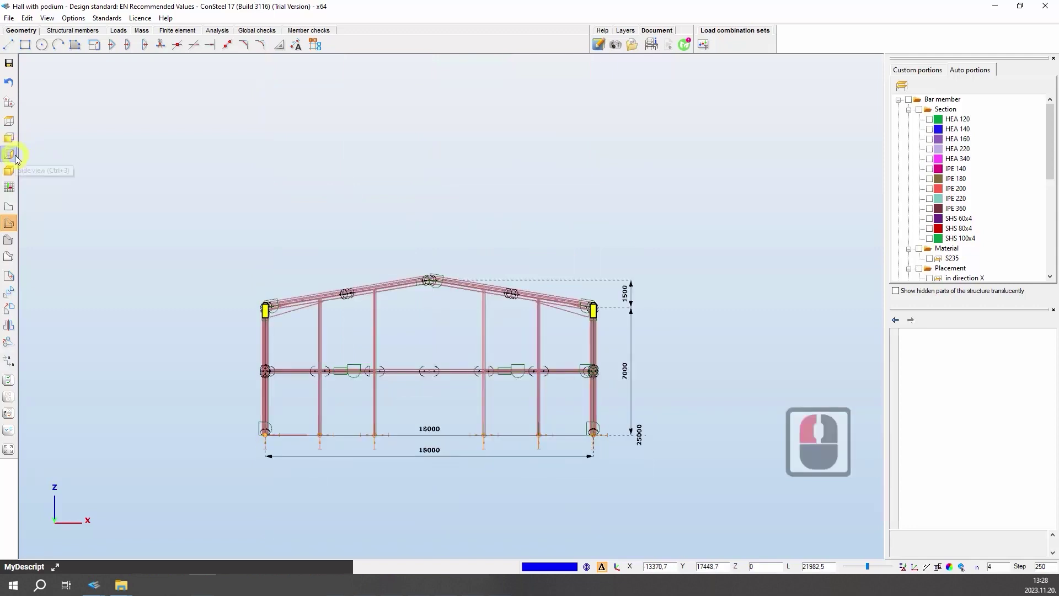
pyautogui.click(11, 155)
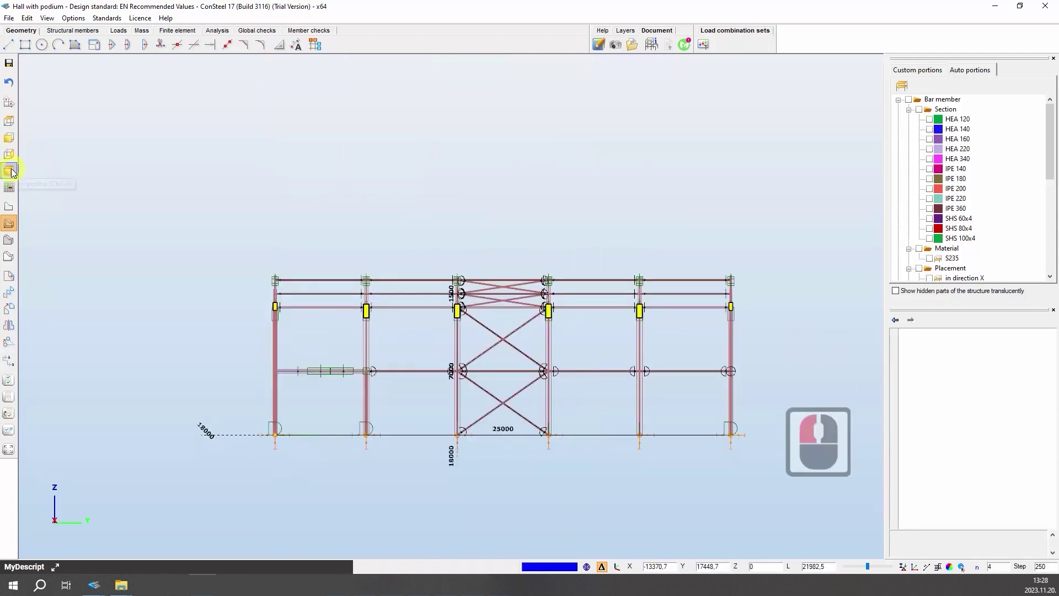
pyautogui.click(9, 171)
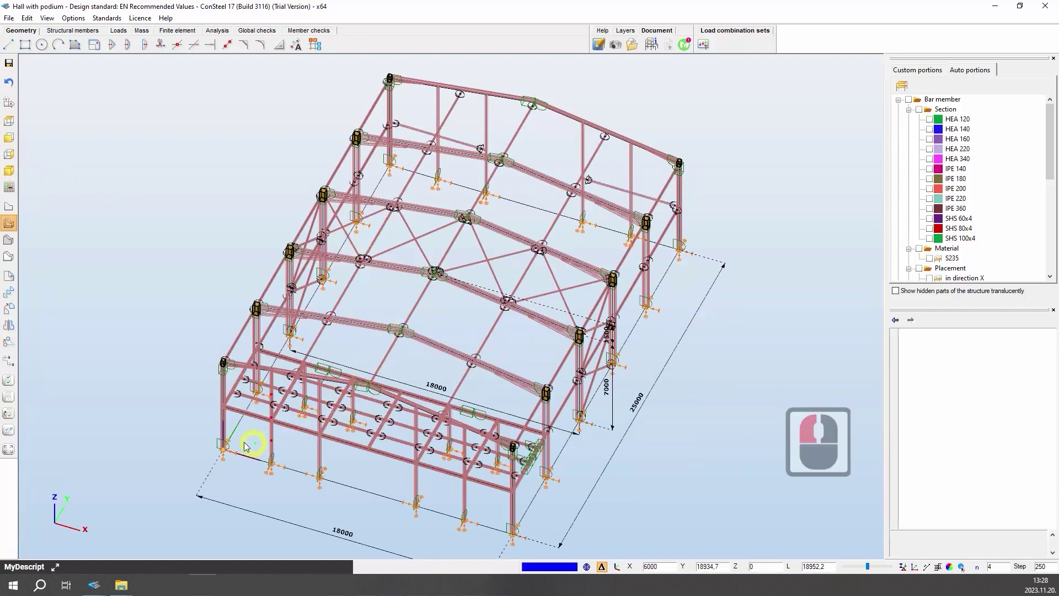
pyautogui.click(223, 429)
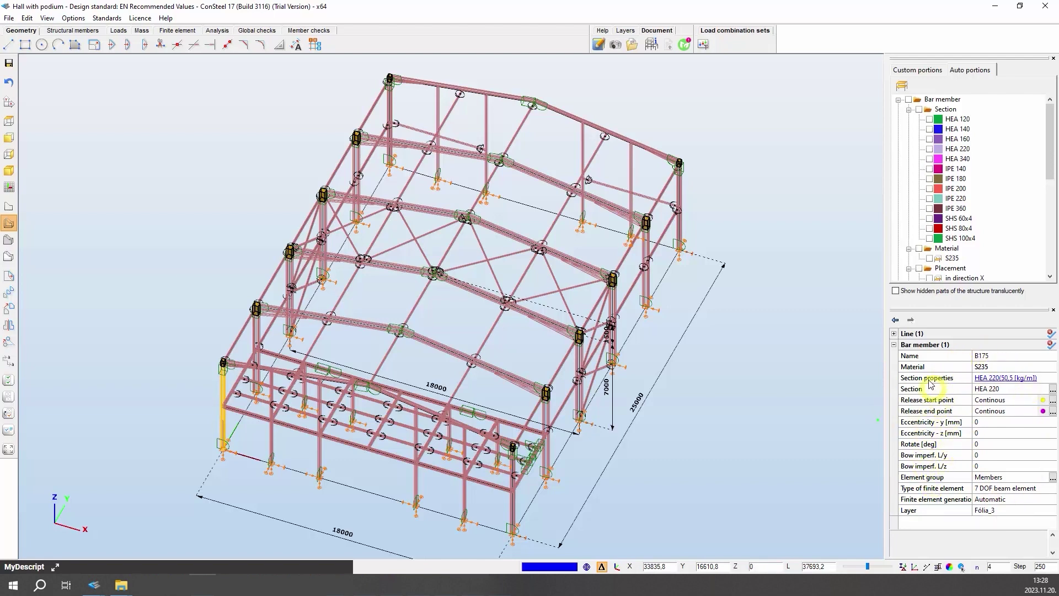
pyautogui.click(895, 345)
pyautogui.click(895, 345)
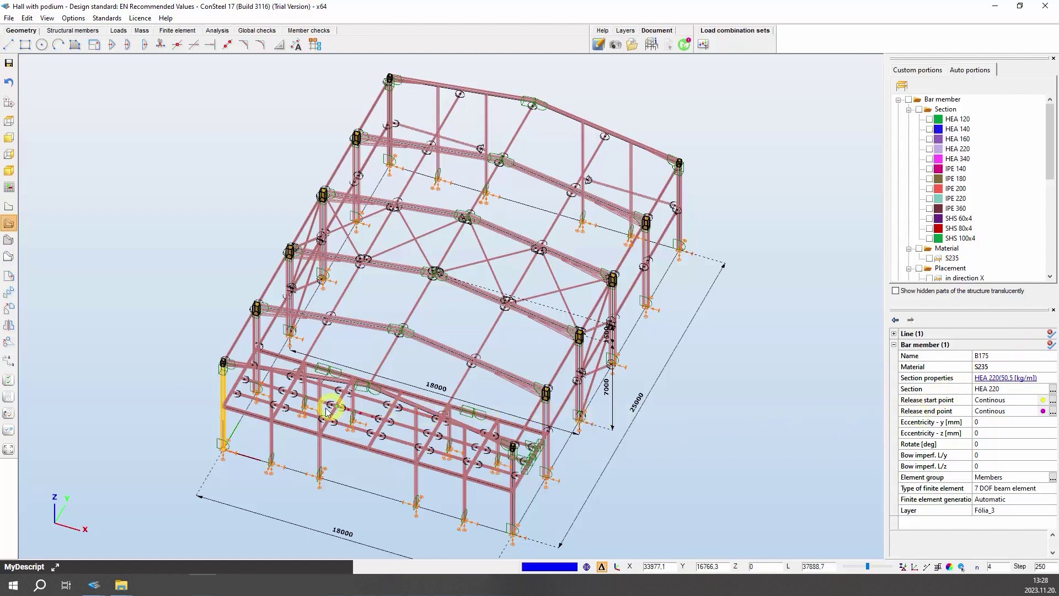
pyautogui.click(273, 436)
pyautogui.press('Escape')
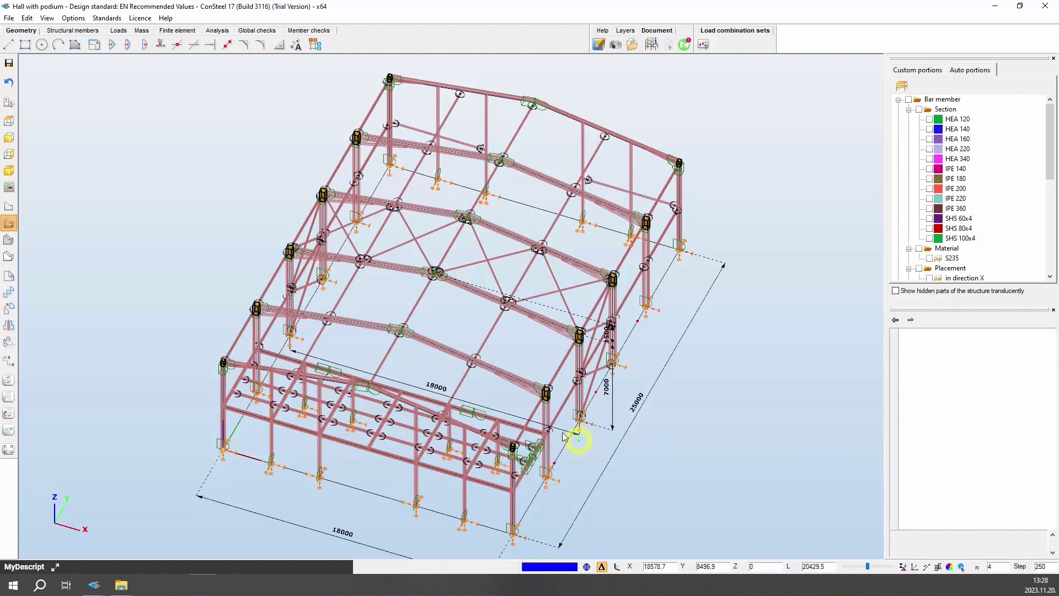
pyautogui.moveTo(350, 71); pyautogui.dragTo(454, 191)
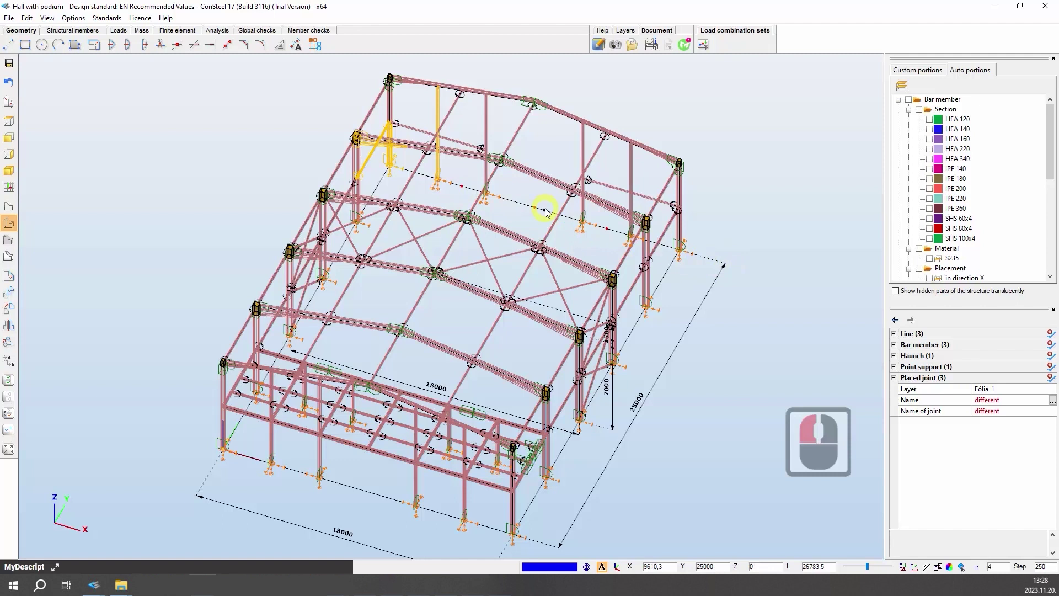
pyautogui.press('Escape')
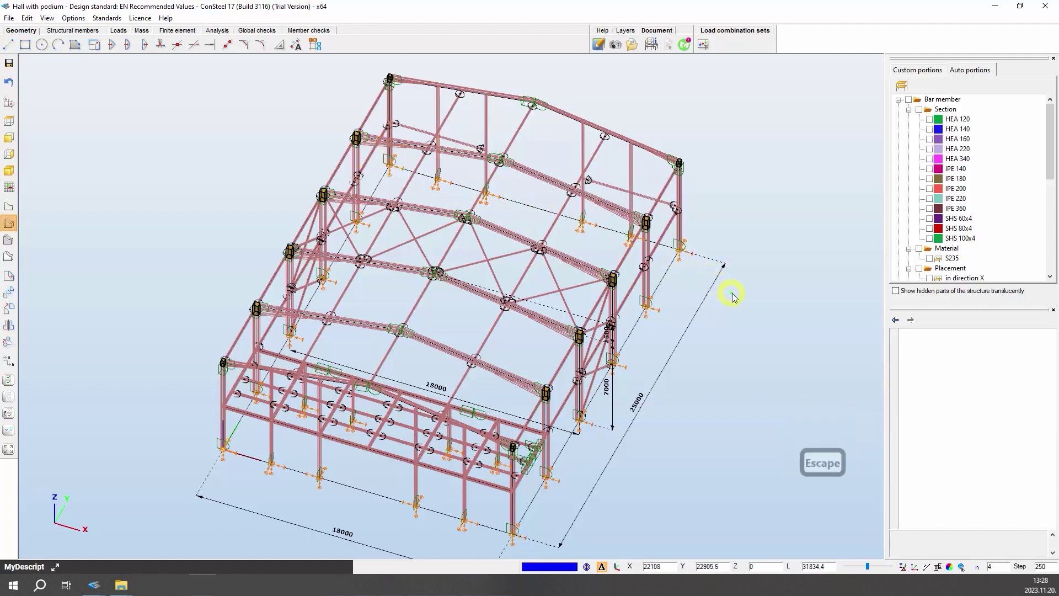
pyautogui.moveTo(733, 295); pyautogui.dragTo(548, 125)
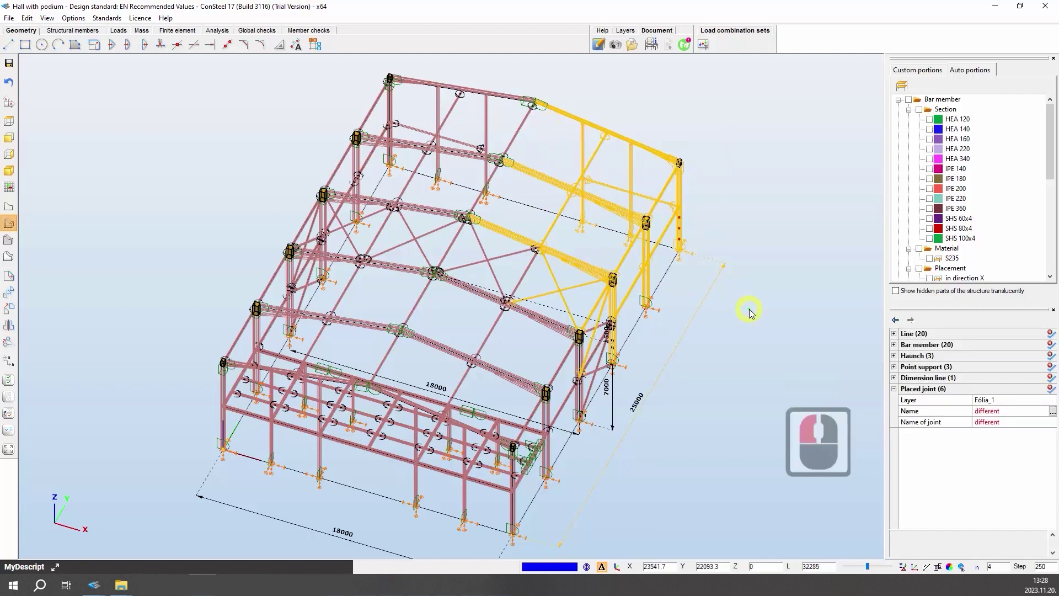
pyautogui.press('Escape')
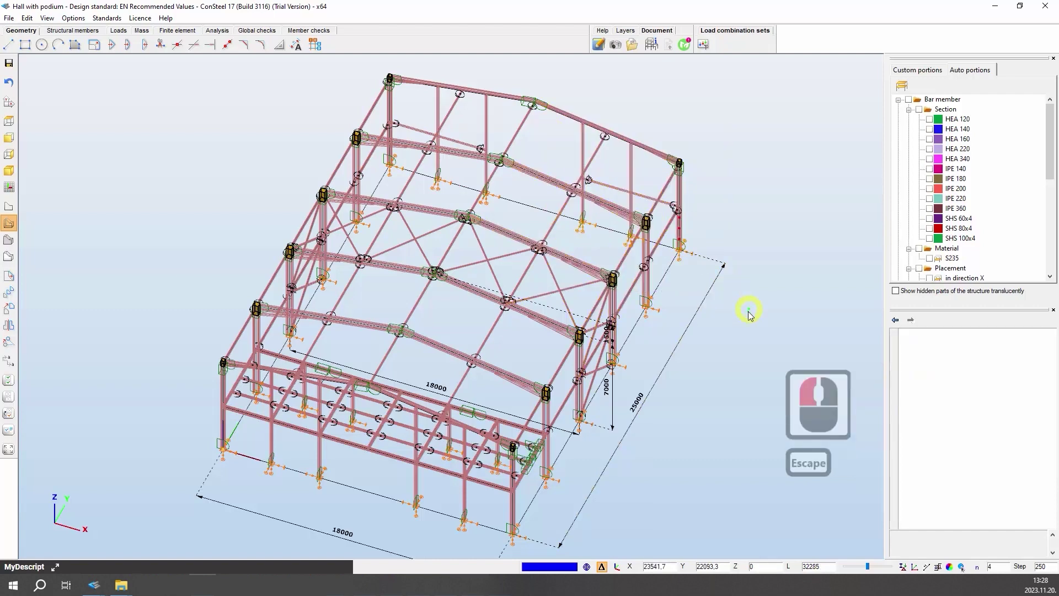
# - Set a reference point on the lower-left column and dismiss the right-click selection options
pyautogui.click(222, 426)
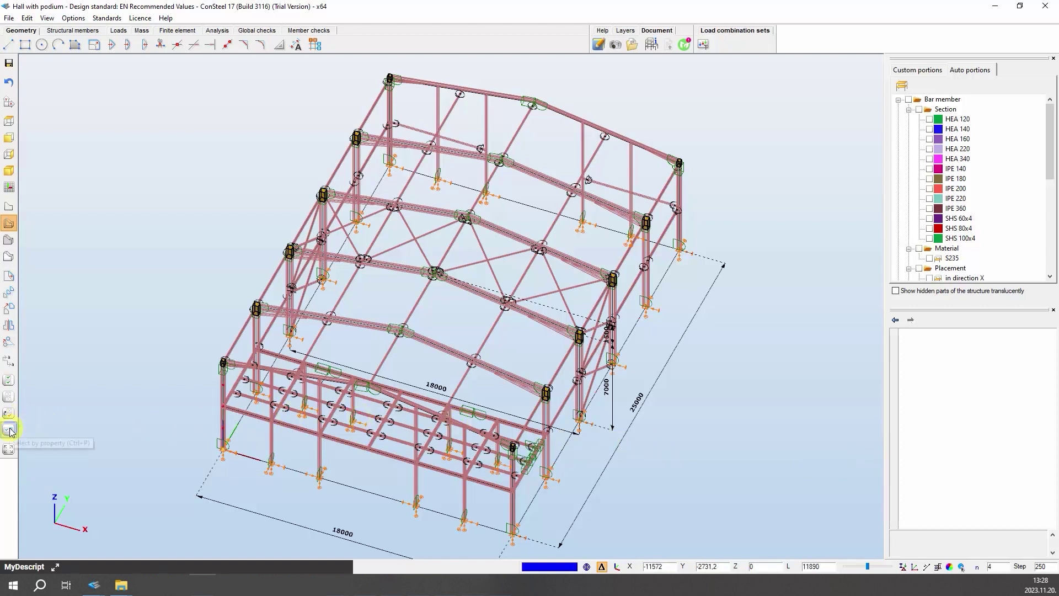
pyautogui.rightClick(175, 376)
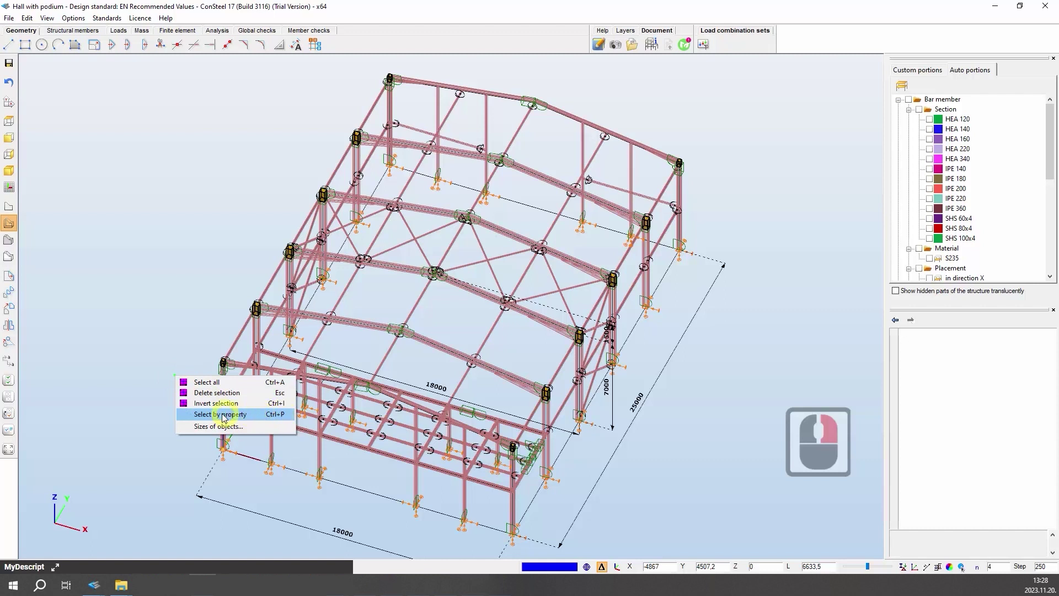
pyautogui.press('Escape')
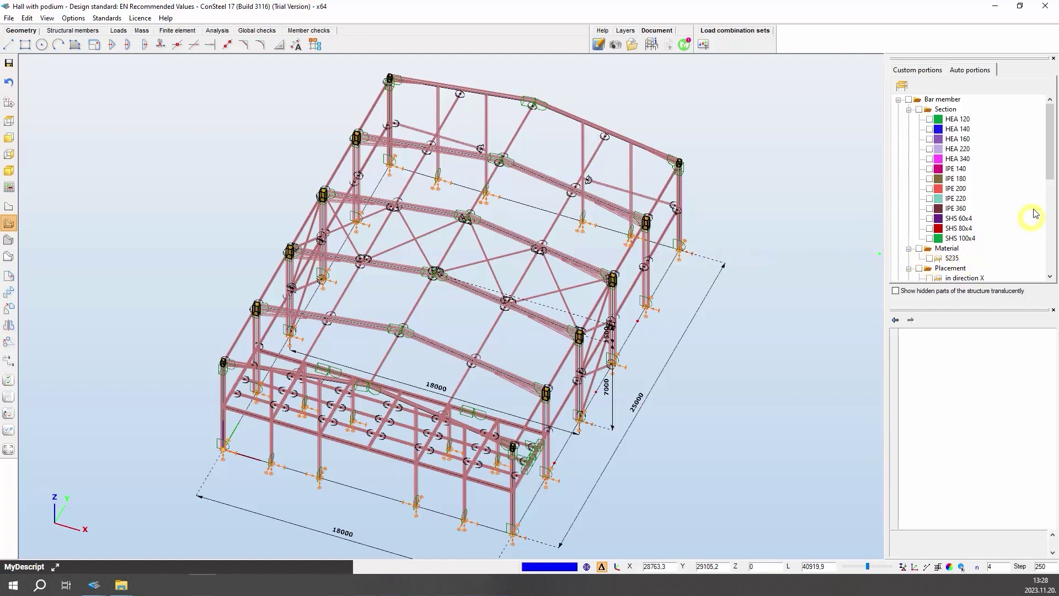
# - In Custom portions, isolate the mezzanine, then the main structure, restoring the whole hall each time
pyautogui.click(908, 70)
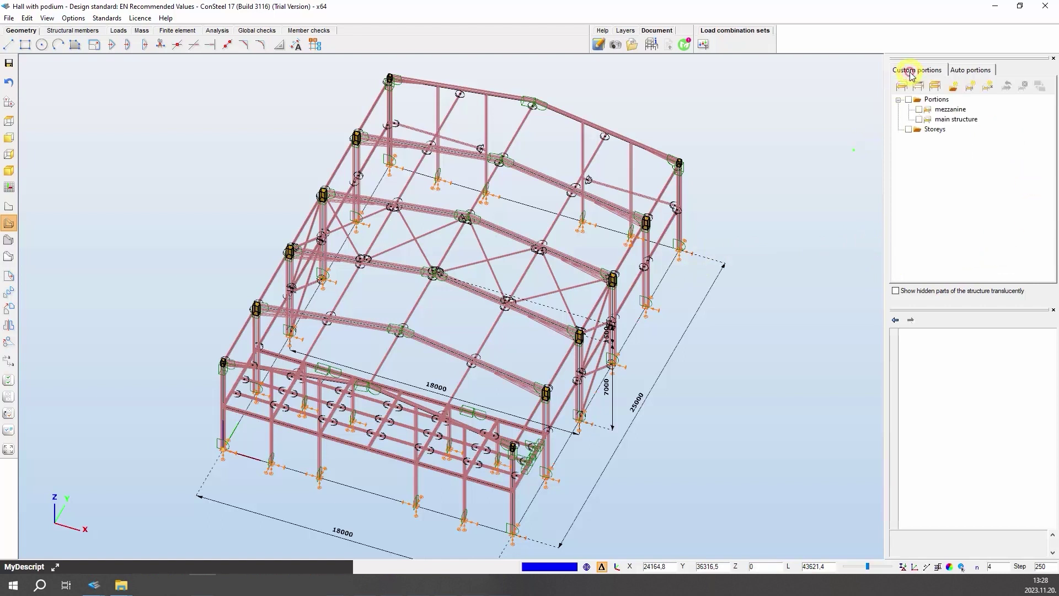
pyautogui.click(938, 110)
pyautogui.click(919, 110)
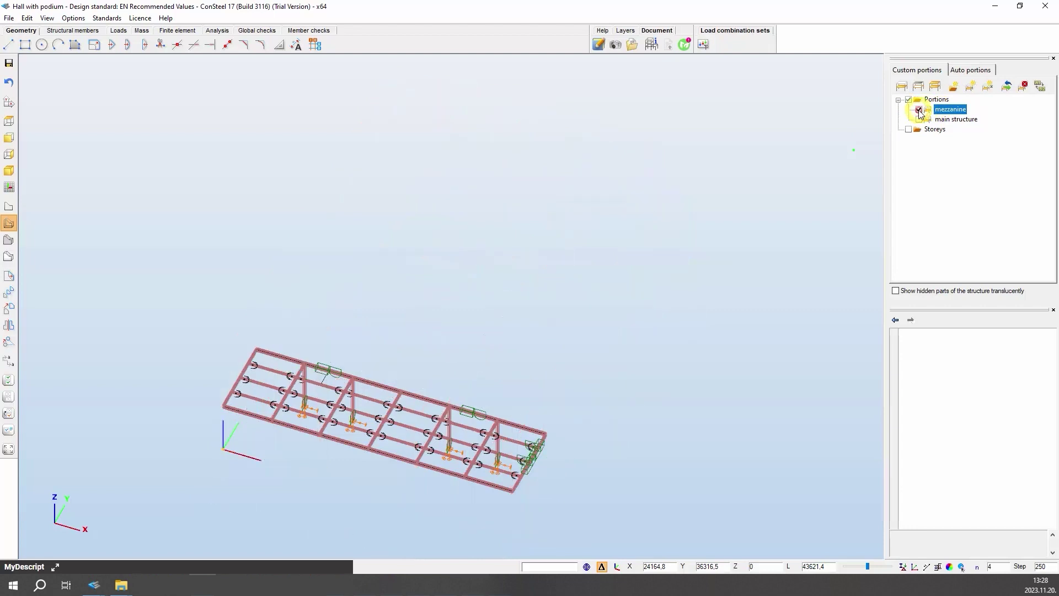
pyautogui.click(920, 110)
pyautogui.click(919, 119)
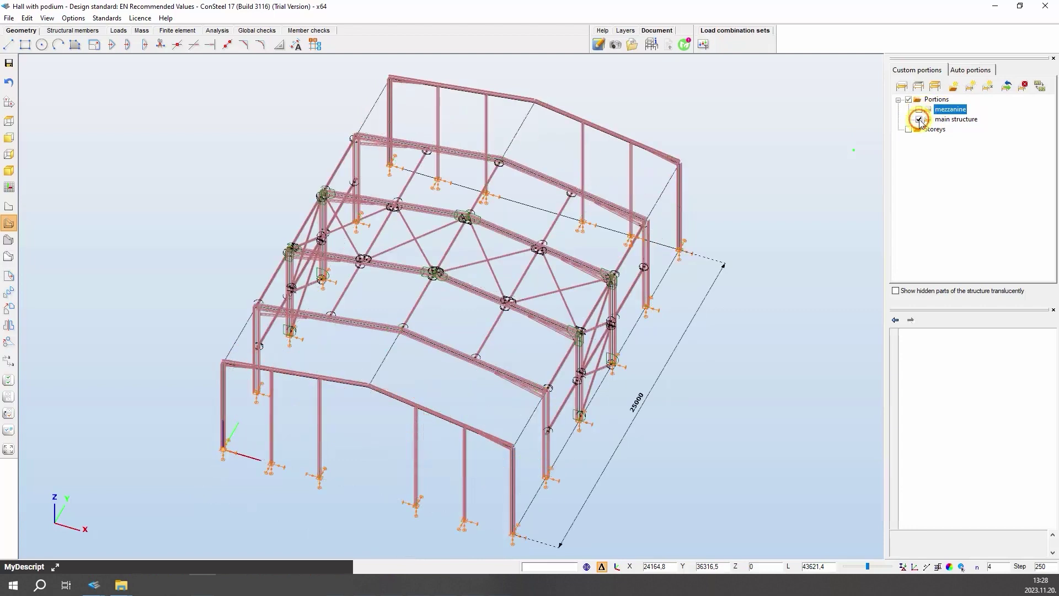
pyautogui.click(919, 120)
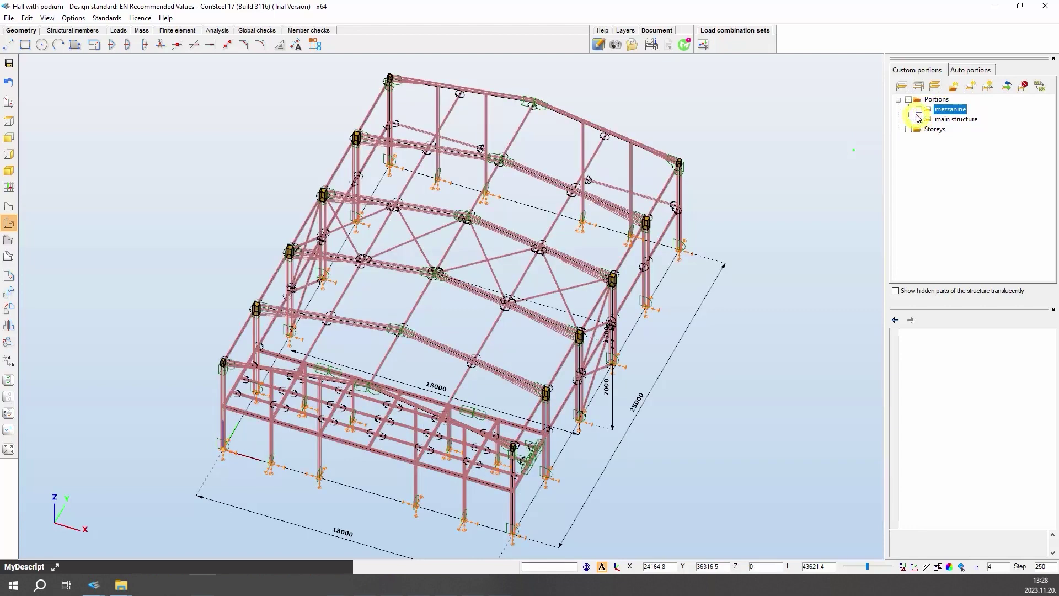
# - In Auto portions, isolate the HEA 120, HEA 160 and HEA 340 members in turn
pyautogui.click(961, 68)
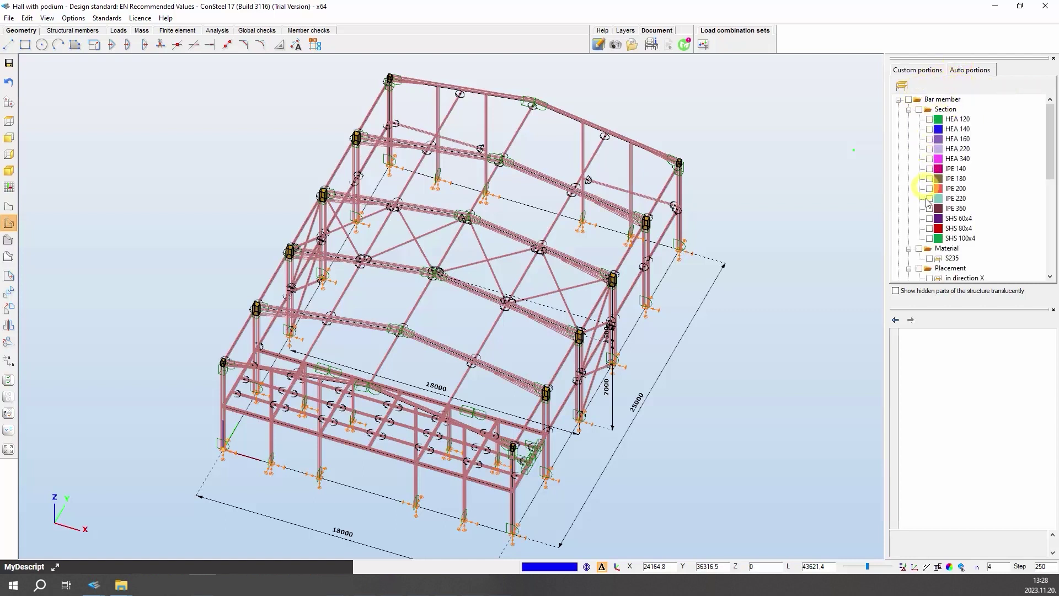
pyautogui.click(929, 119)
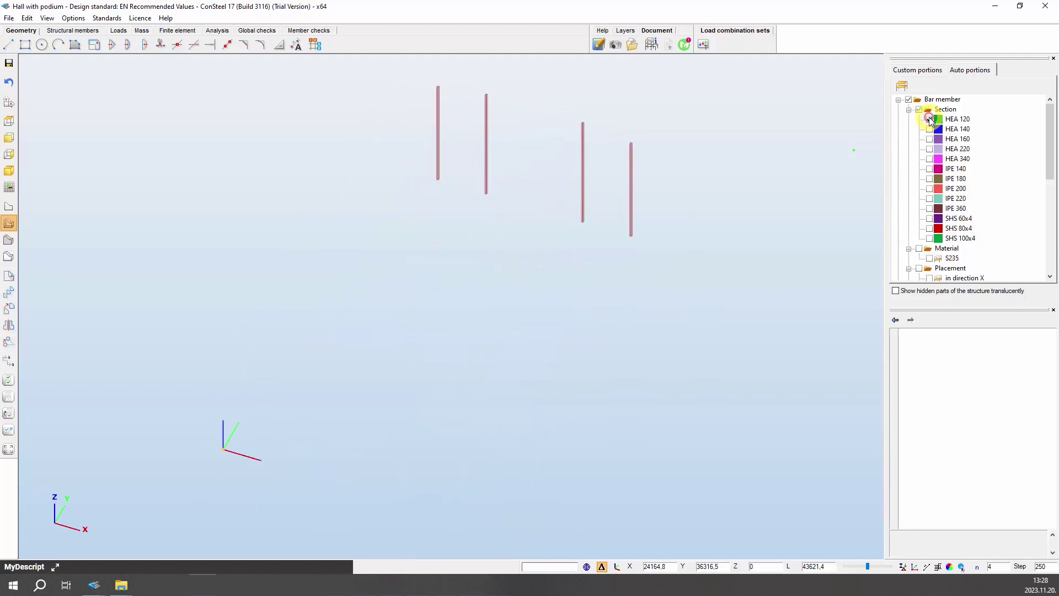
pyautogui.click(930, 119)
pyautogui.click(930, 139)
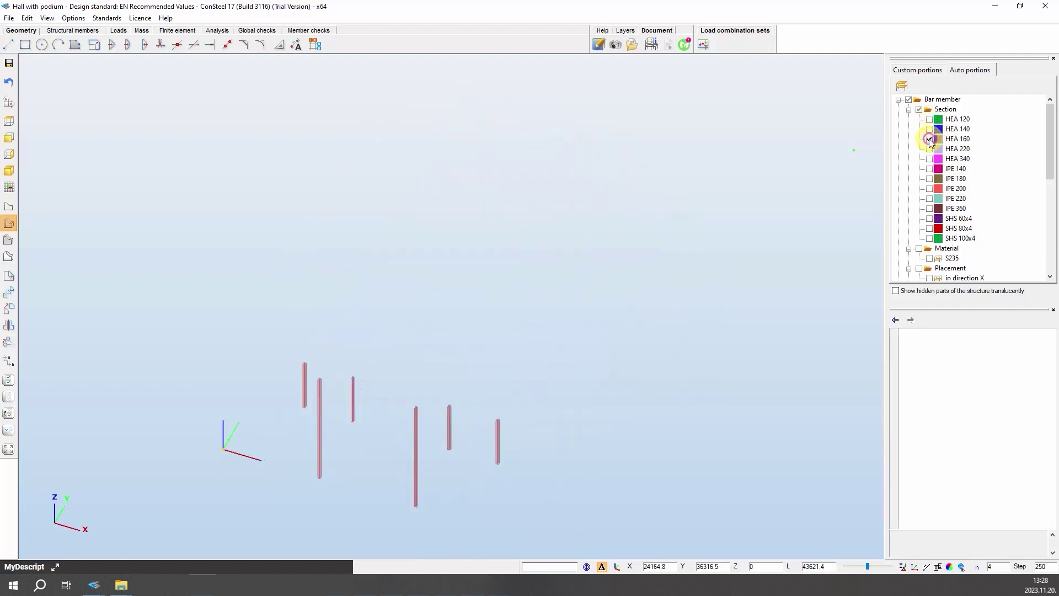
pyautogui.click(930, 139)
pyautogui.click(929, 159)
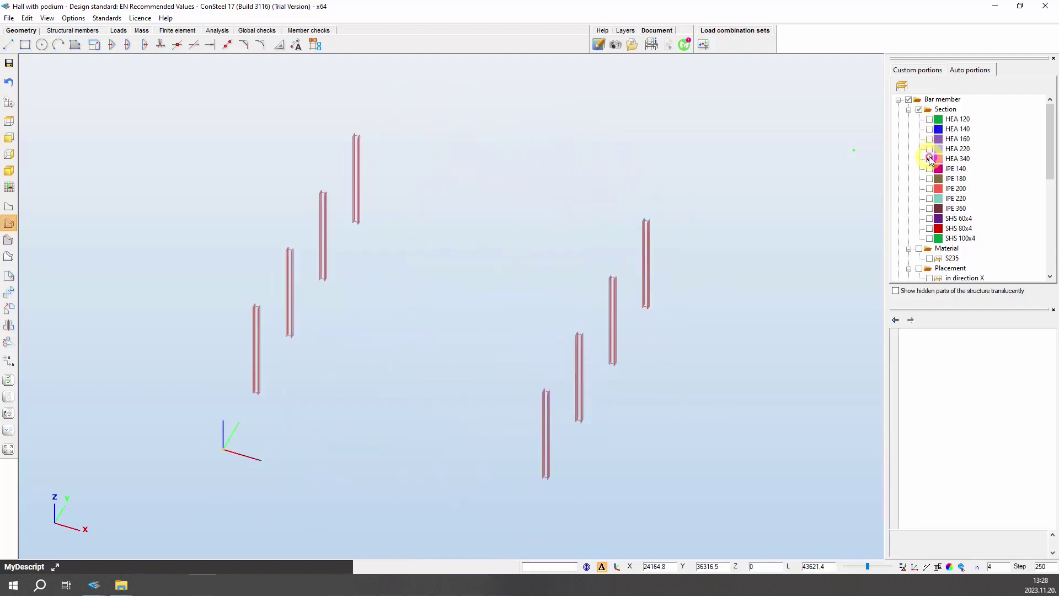
pyautogui.click(929, 159)
# - Isolate members running in directions X, Y and Z in turn, then restore the full hall
pyautogui.scroll(-4, 930, 160)
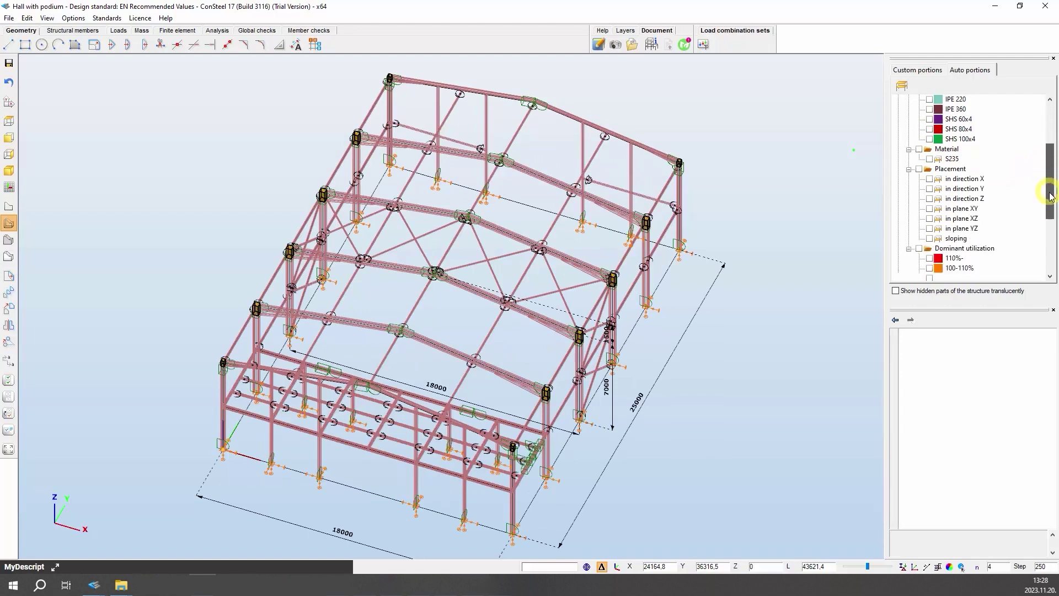
pyautogui.click(930, 159)
pyautogui.click(930, 159)
pyautogui.click(930, 169)
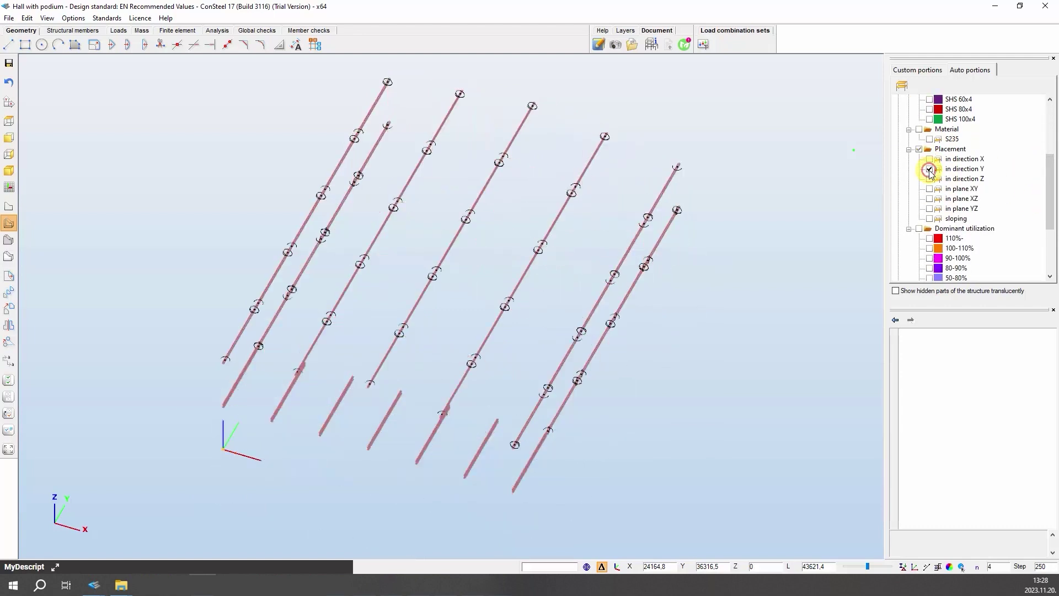
pyautogui.click(930, 169)
pyautogui.click(930, 178)
pyautogui.click(930, 178)
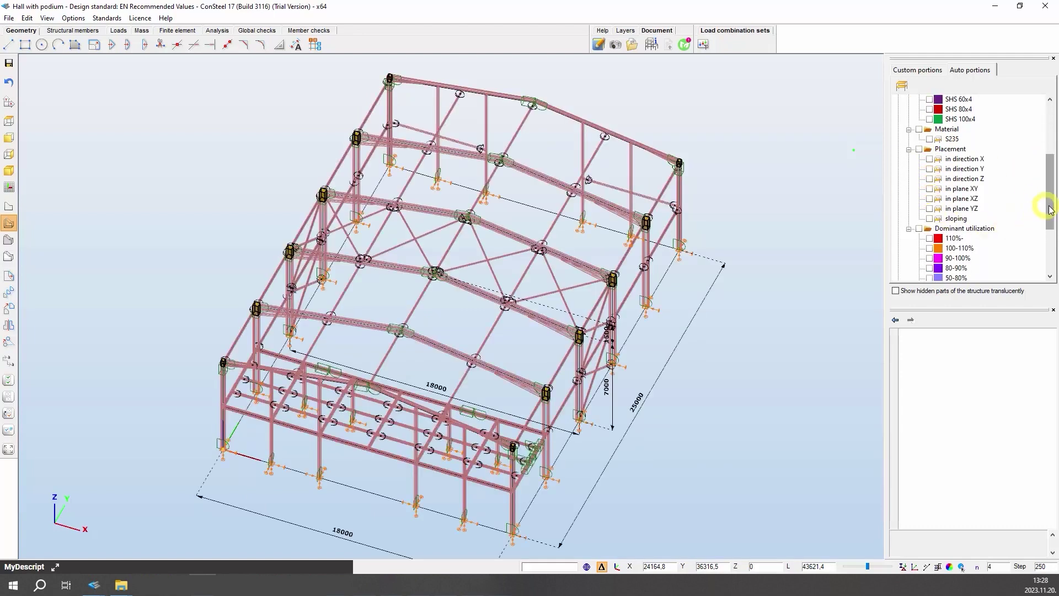
pyautogui.moveTo(1048, 203); pyautogui.dragTo(1048, 138)
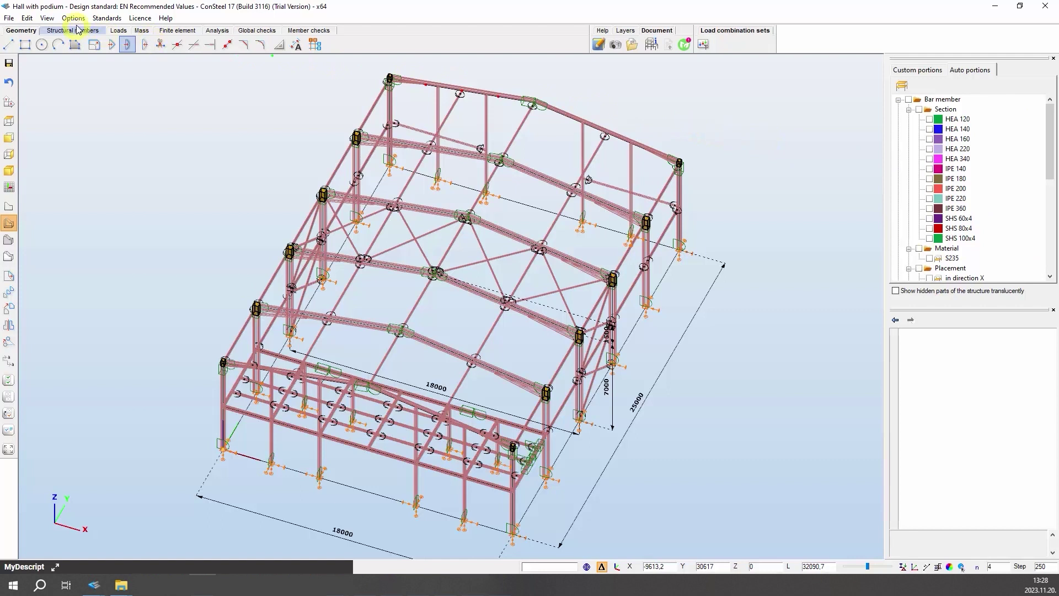
# - Show the Diagnostics panel from the View menu beside the hall model
pyautogui.click(51, 19)
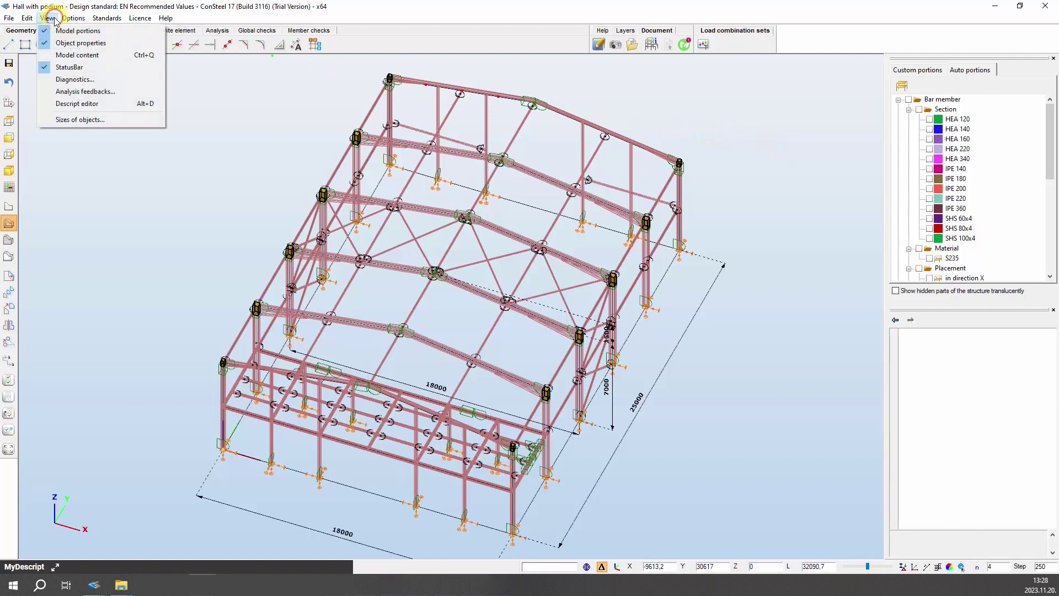
pyautogui.click(71, 79)
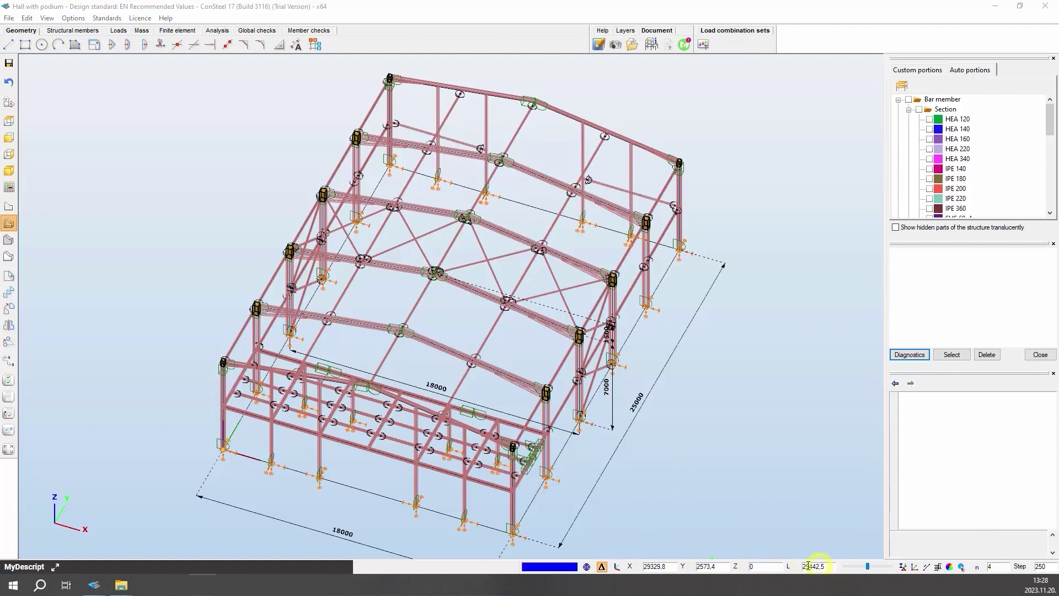
pyautogui.click(902, 567)
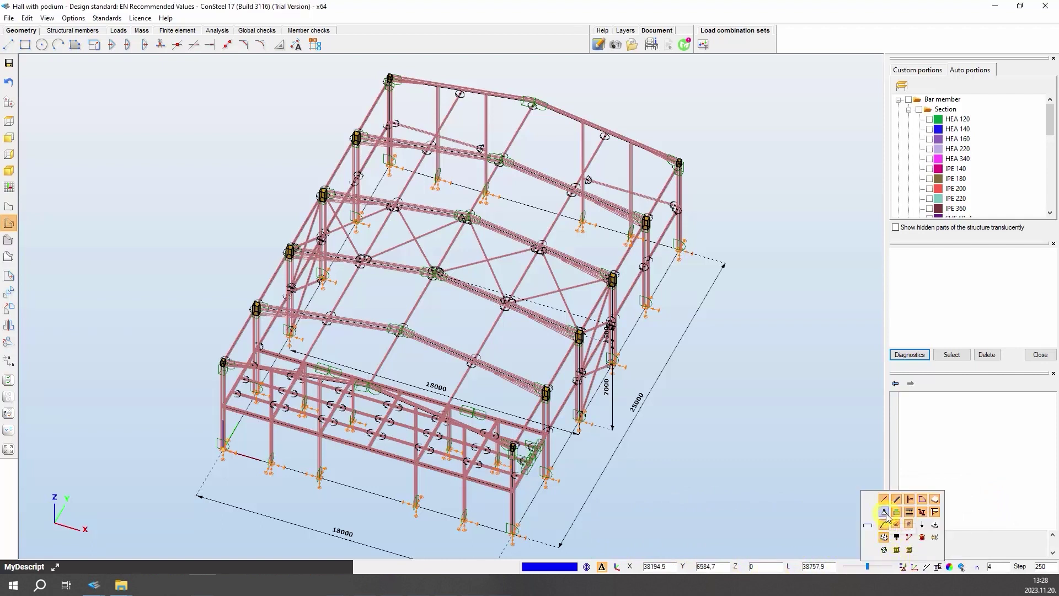
pyautogui.click(885, 513)
pyautogui.click(885, 512)
pyautogui.click(897, 500)
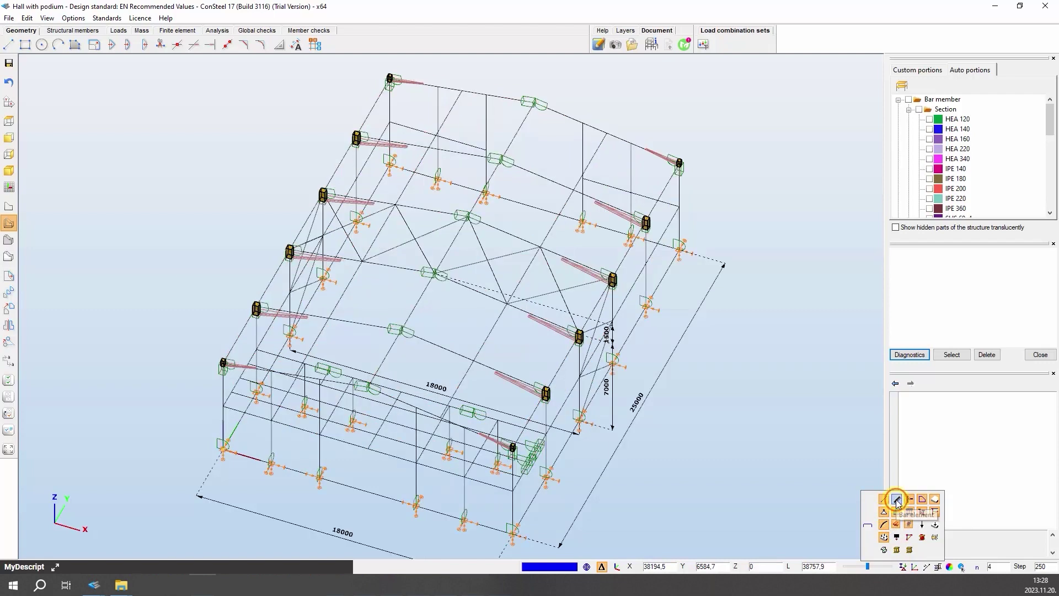
pyautogui.click(897, 500)
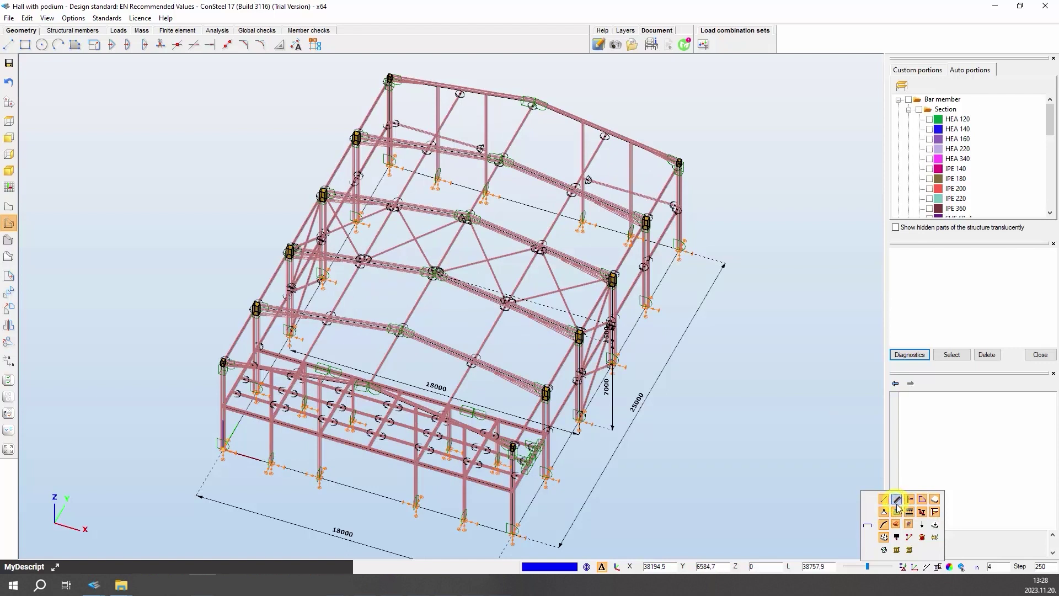
pyautogui.moveTo(915, 568)
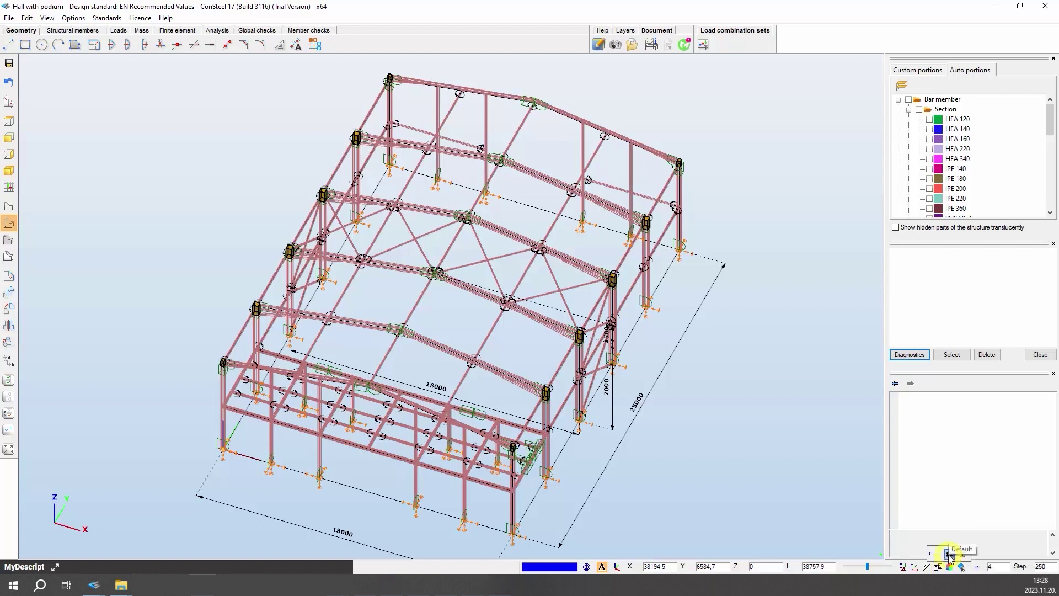
pyautogui.click(963, 554)
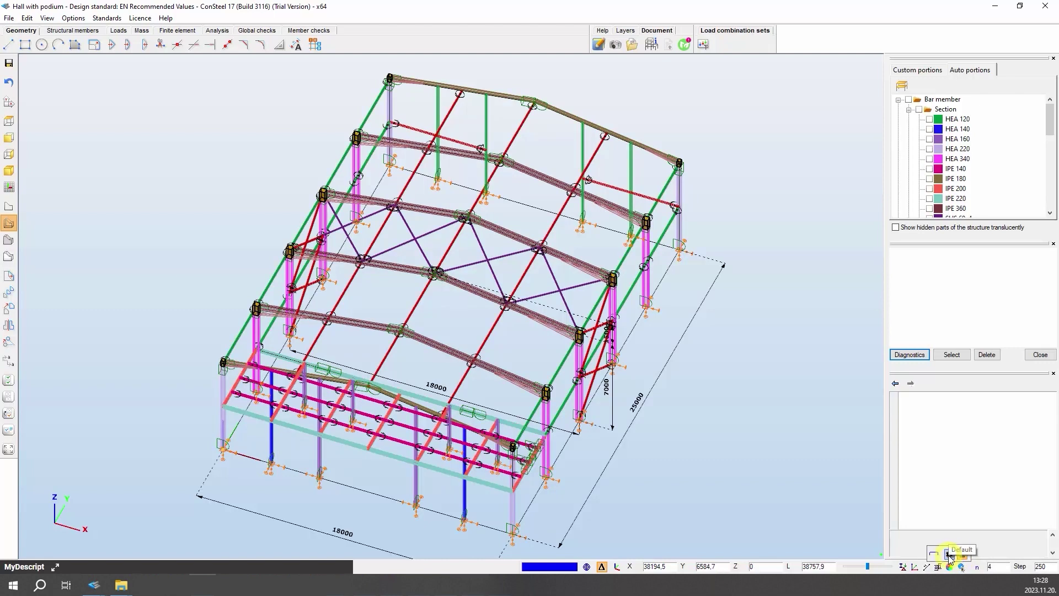
pyautogui.click(950, 554)
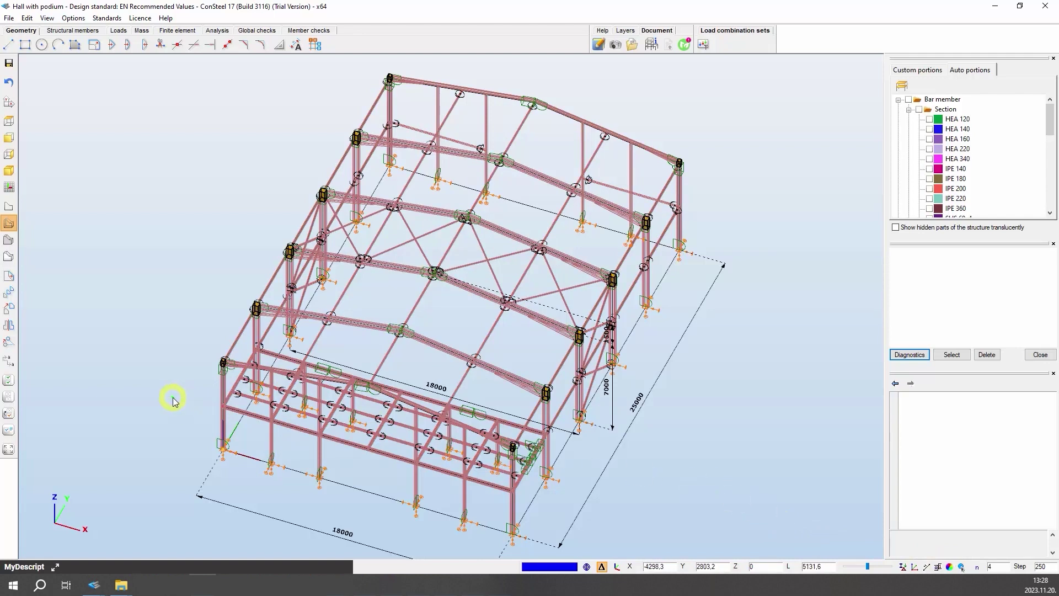
# - Show the RHS library section loader (EU) description in MyDescript, then pin and unpin it
pyautogui.click(56, 567)
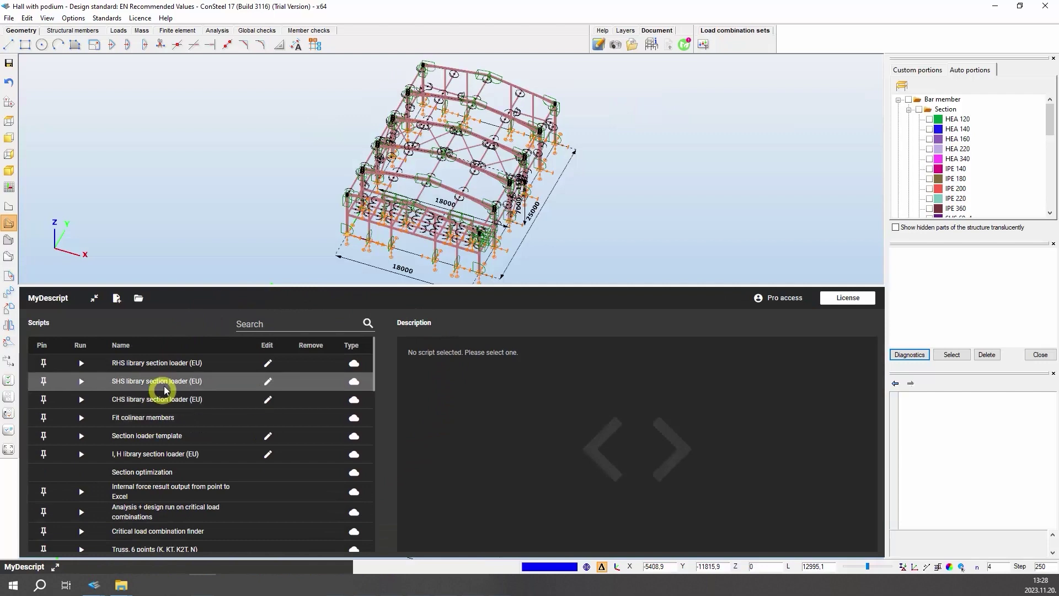
pyautogui.click(168, 365)
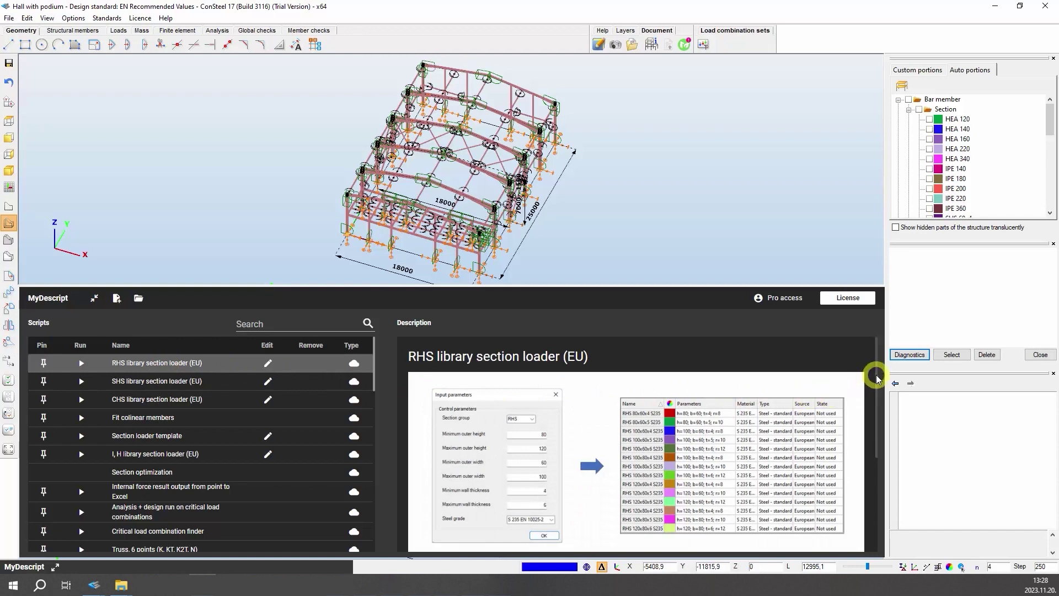
pyautogui.moveTo(877, 378); pyautogui.dragTo(880, 331)
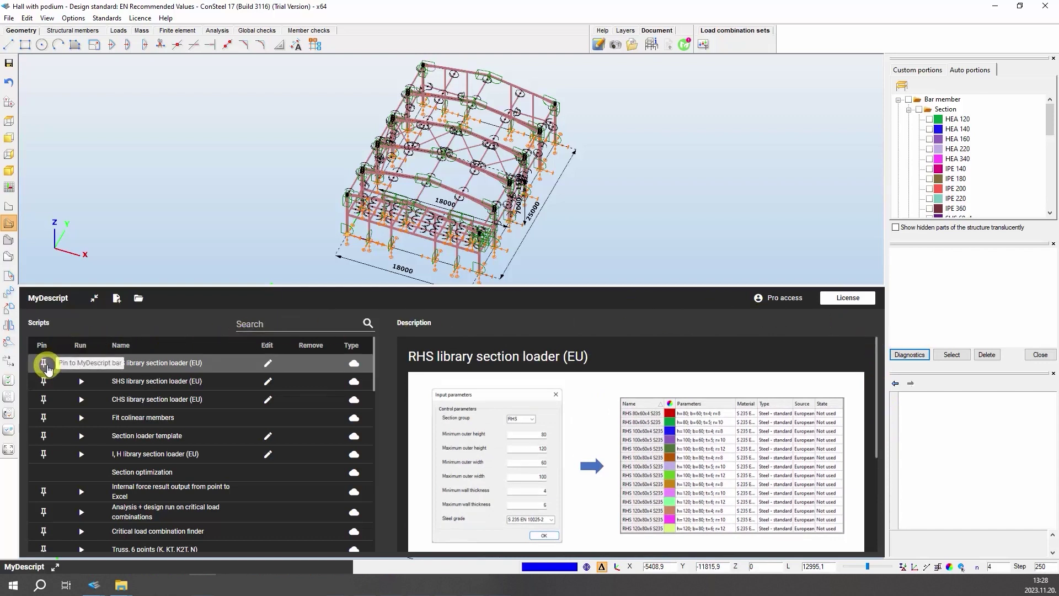
pyautogui.click(46, 365)
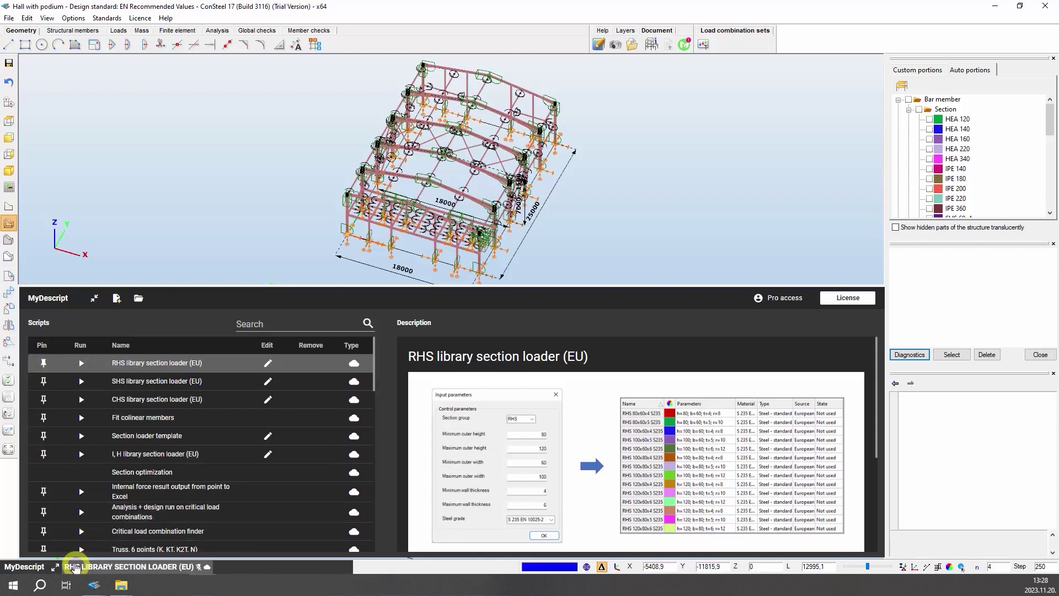
pyautogui.click(44, 362)
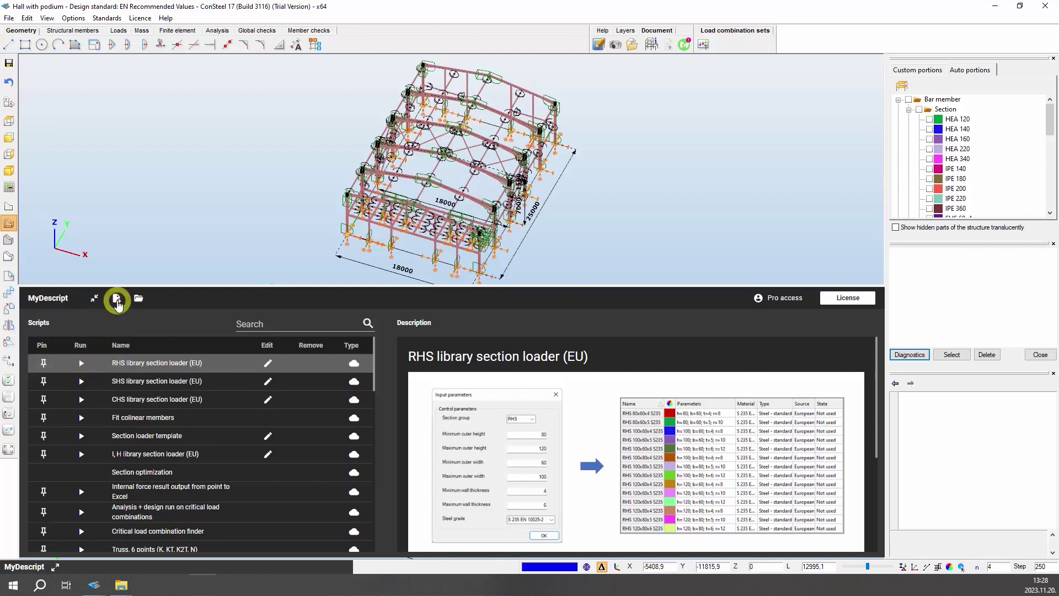
# - Create a new script with the line 'Write your own Descript!' and collapse the editor
pyautogui.click(116, 299)
pyautogui.write('W')
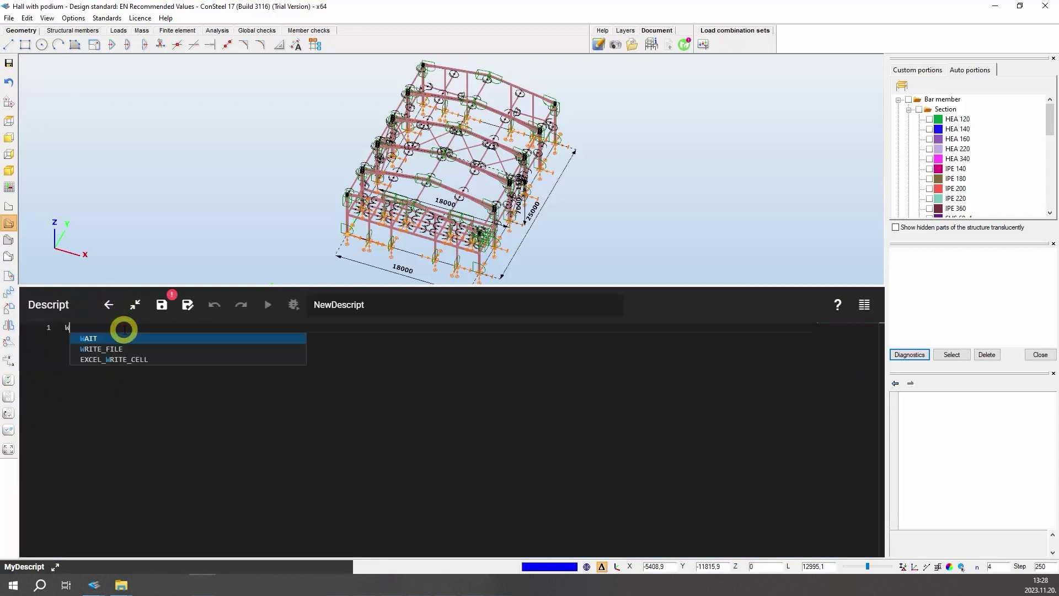
pyautogui.write('rite your own Descript!')
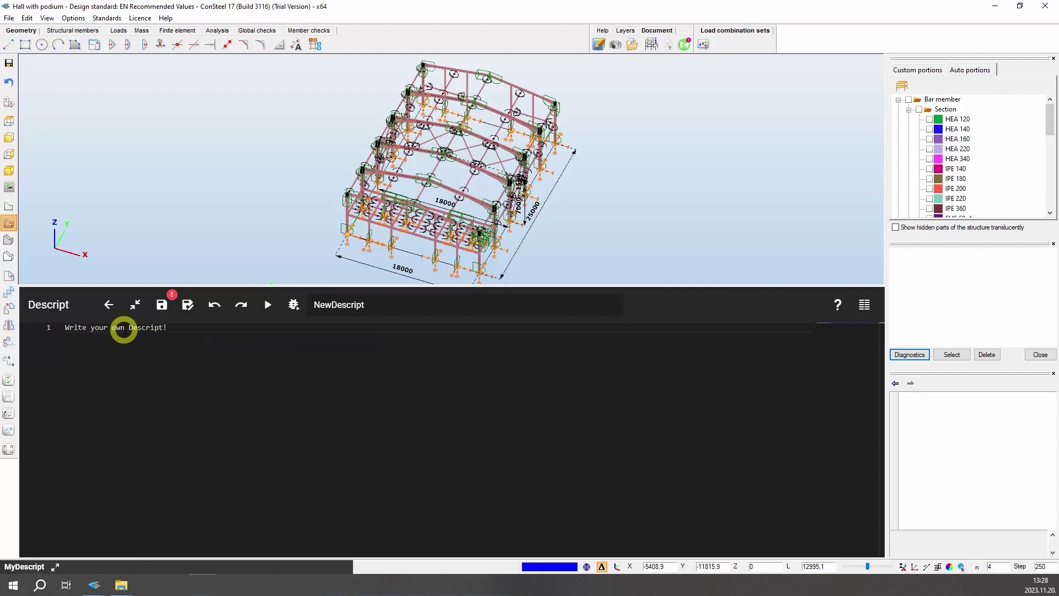
pyautogui.click(135, 305)
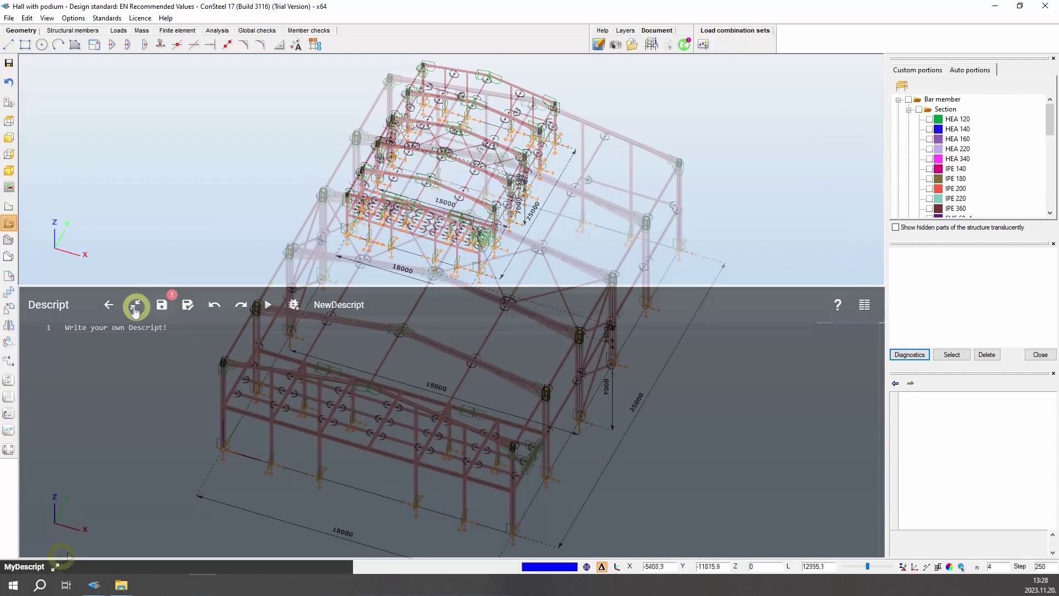